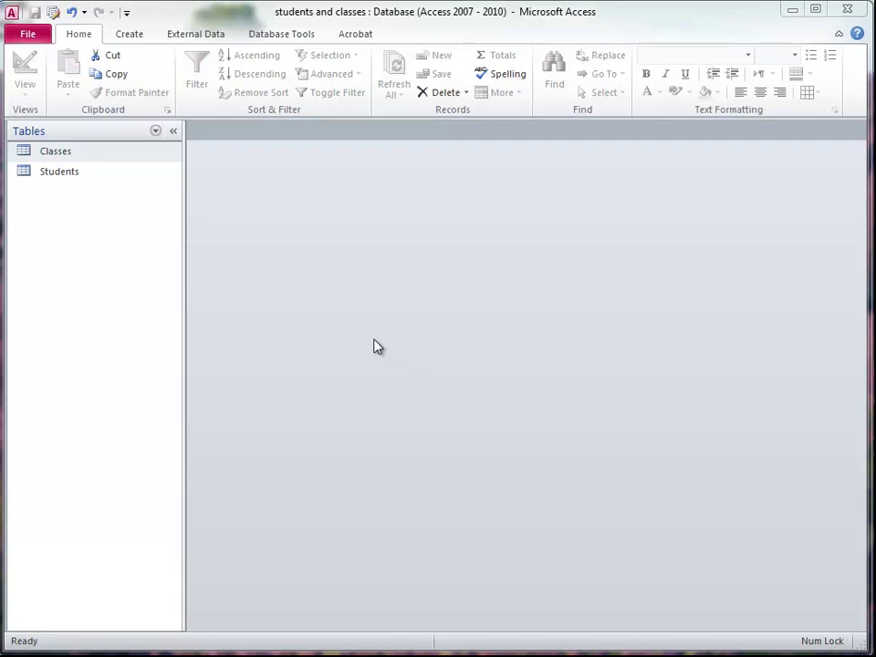
Step: Open the Classes table in Datasheet view
click(50, 157)
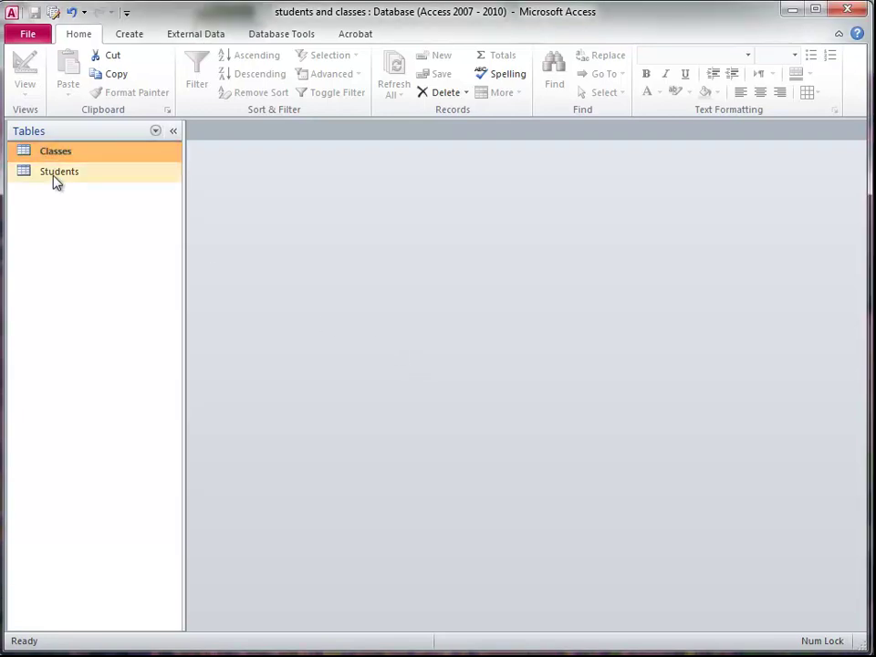
click(55, 179)
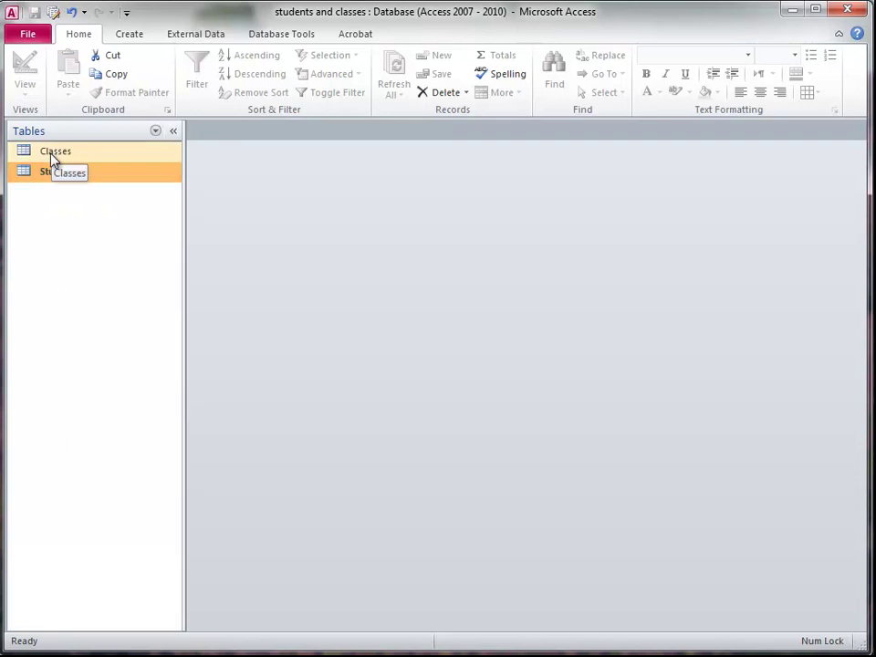
double_click(52, 156)
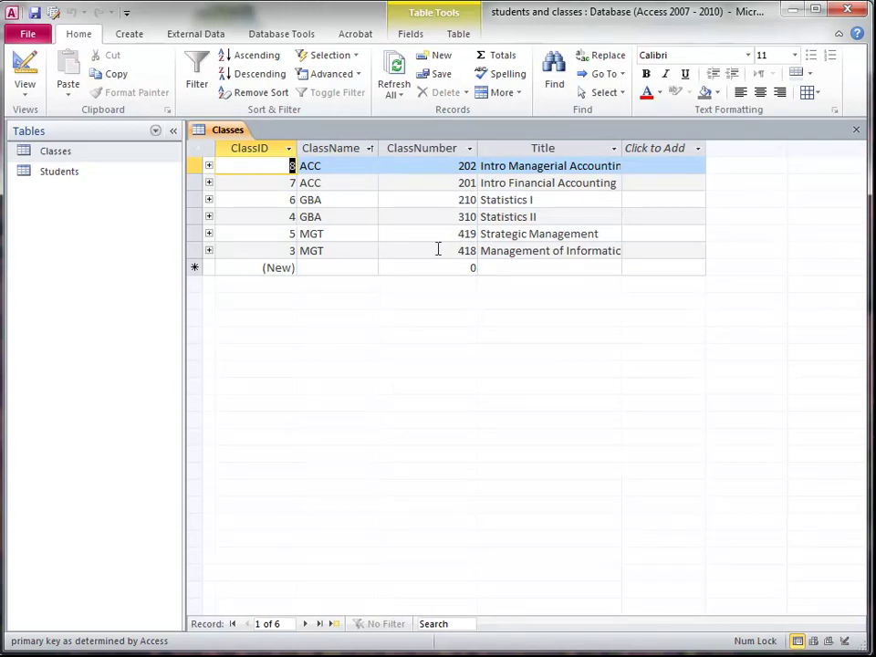
Step: Add a class record with ClassName MKT, ClassNumber 301 and the title Intro to Marketing
click(336, 268)
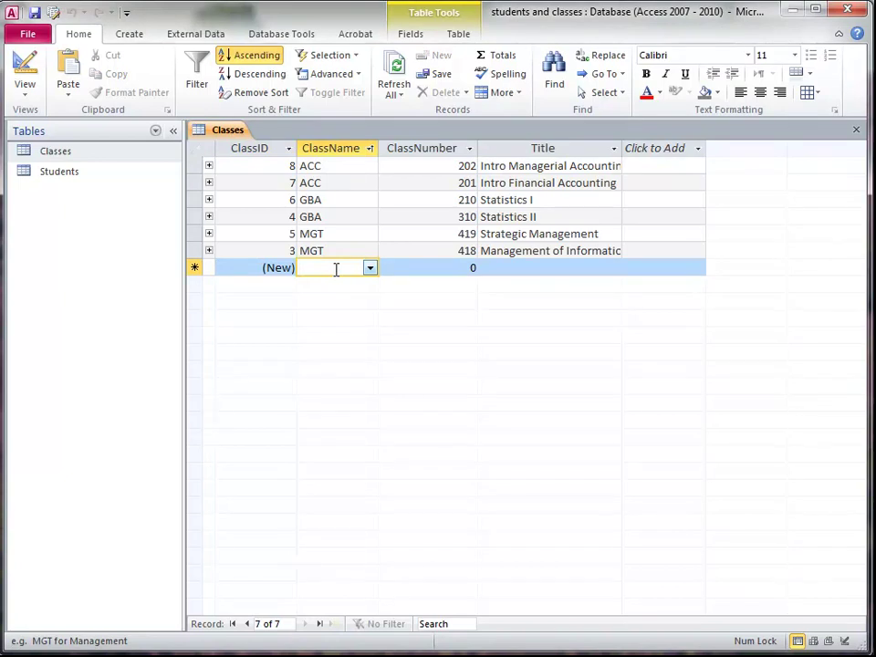
text(MK)
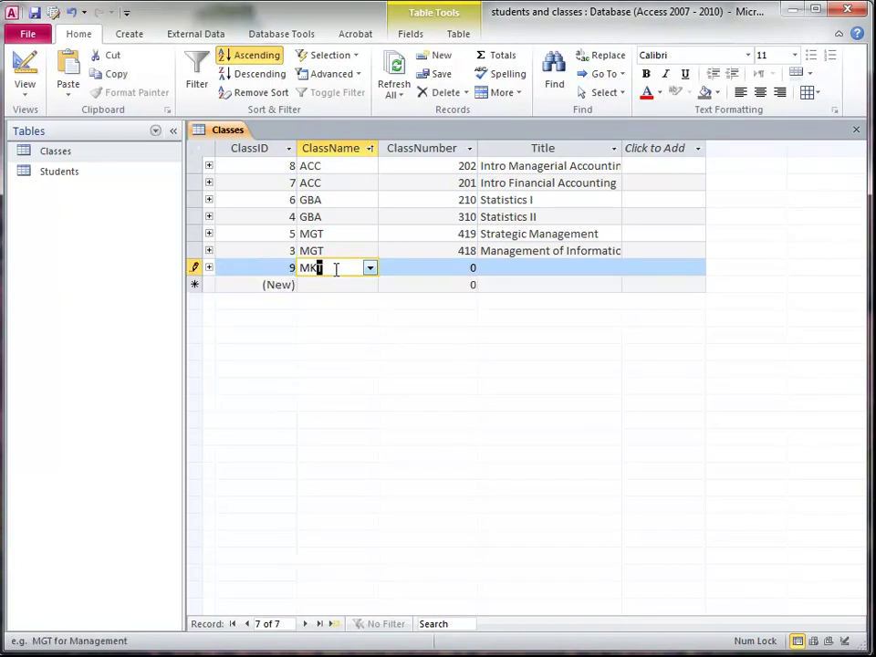
key(Tab)
text(301)
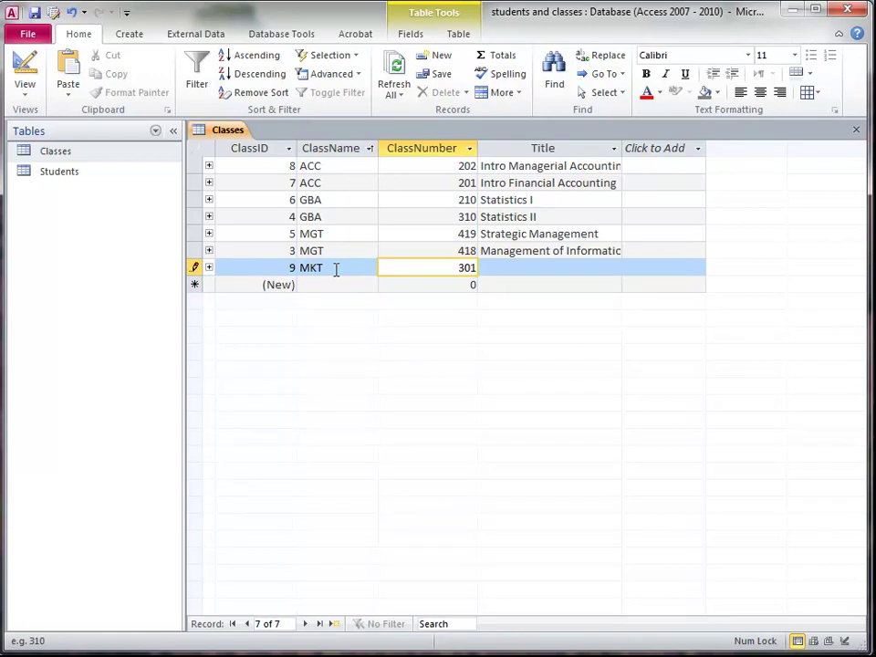
key(Tab)
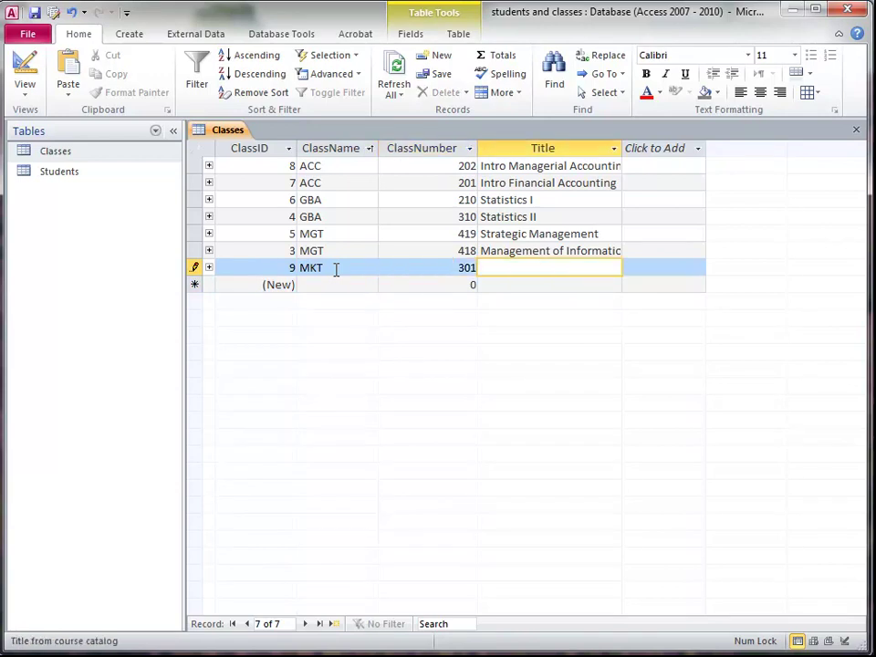
text(Intord)
key(BackSpace)
key(BackSpace)
key(BackSpace)
key(BackSpace)
text(ro to Marketing)
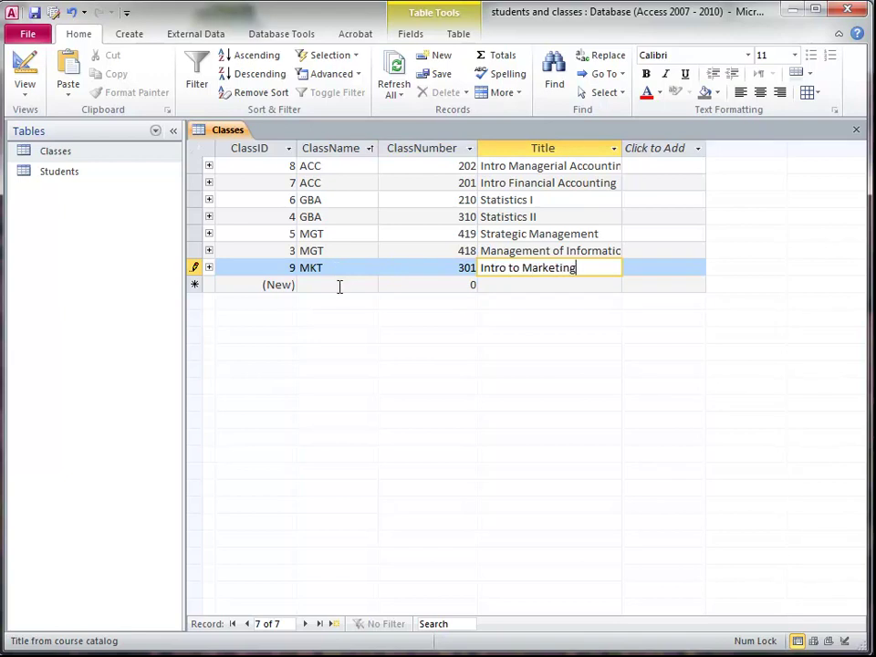
click(340, 287)
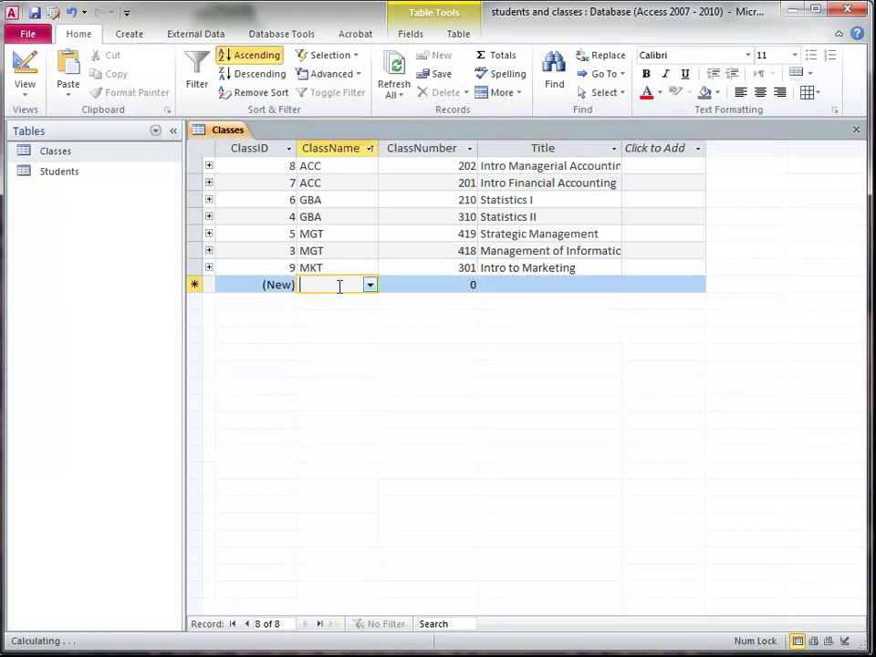
Step: Inspect the list of ClassName choices offered for the Intro to Marketing record
click(669, 153)
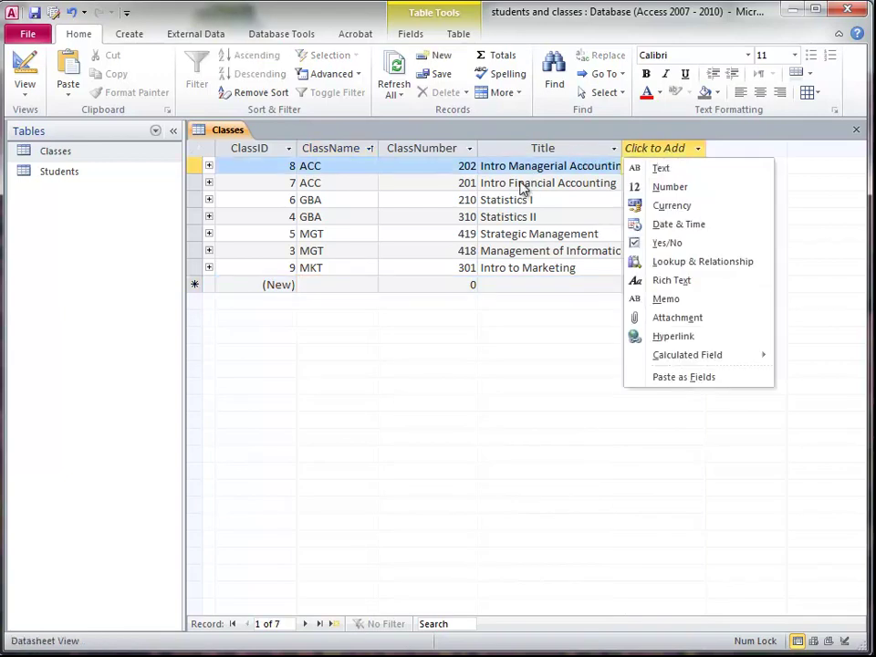
click(362, 262)
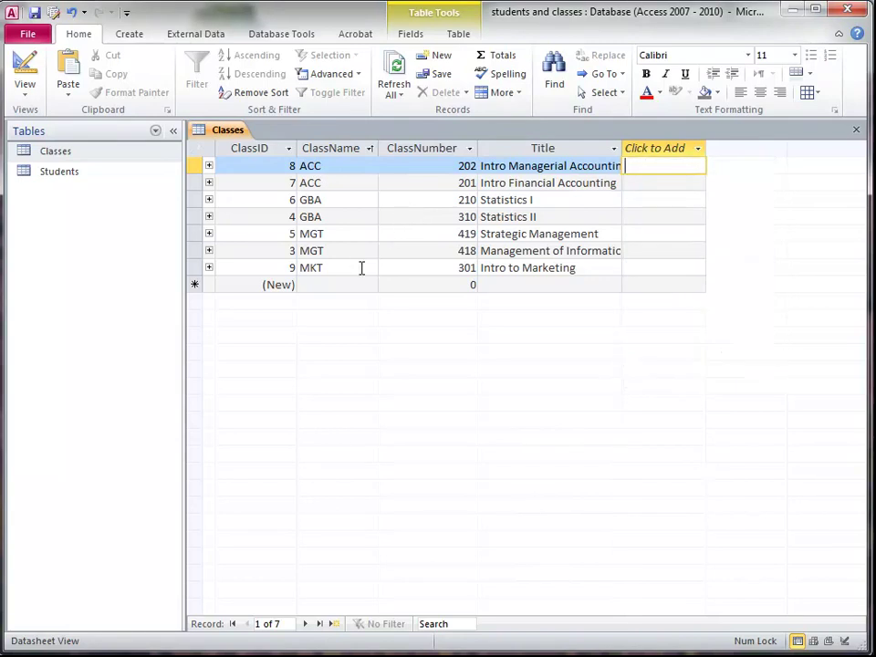
click(362, 268)
click(370, 270)
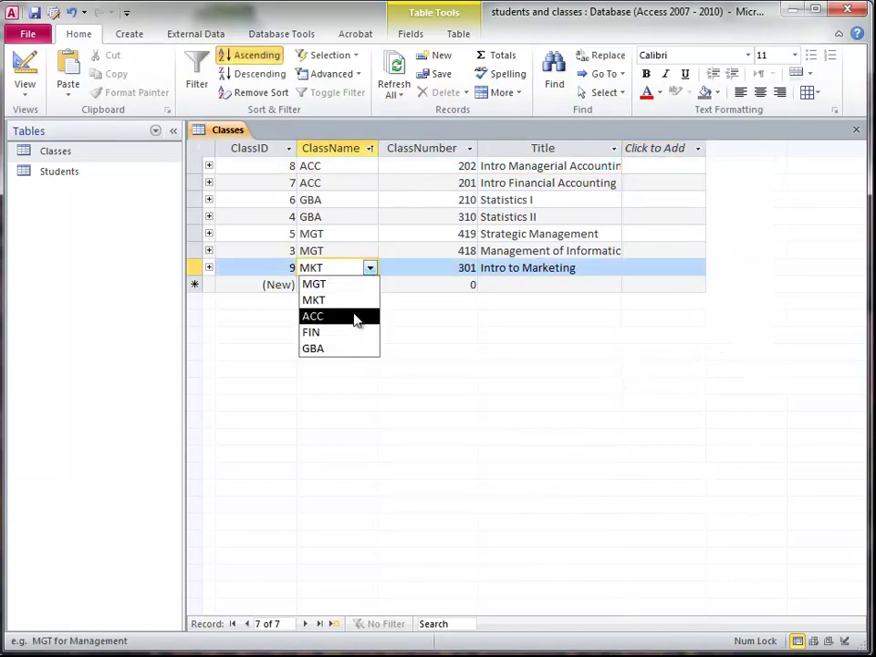
click(401, 288)
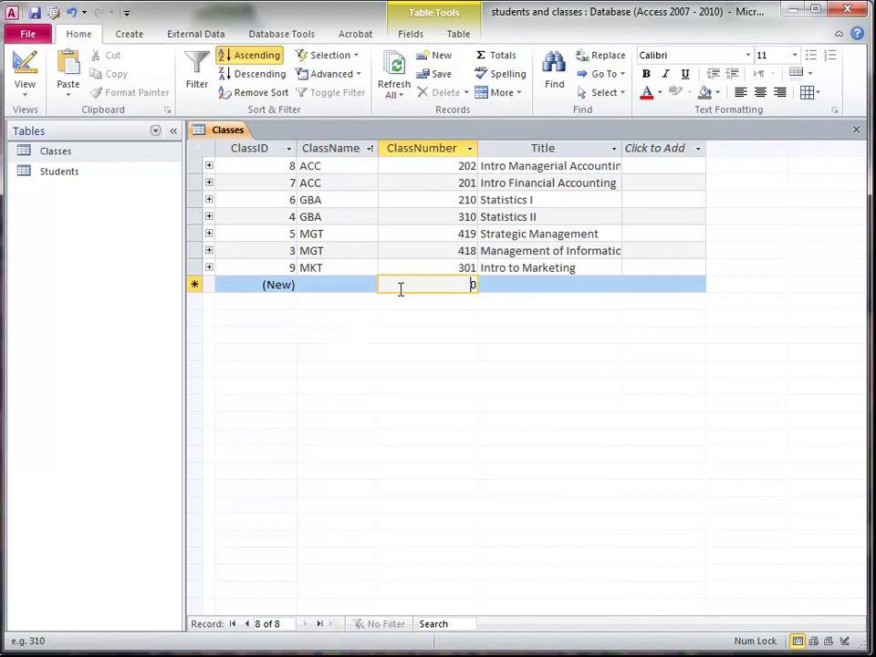
Step: Try the unlisted value sdgsdg as the ClassName of a new record and clear it again
click(369, 285)
text(sdgsdg)
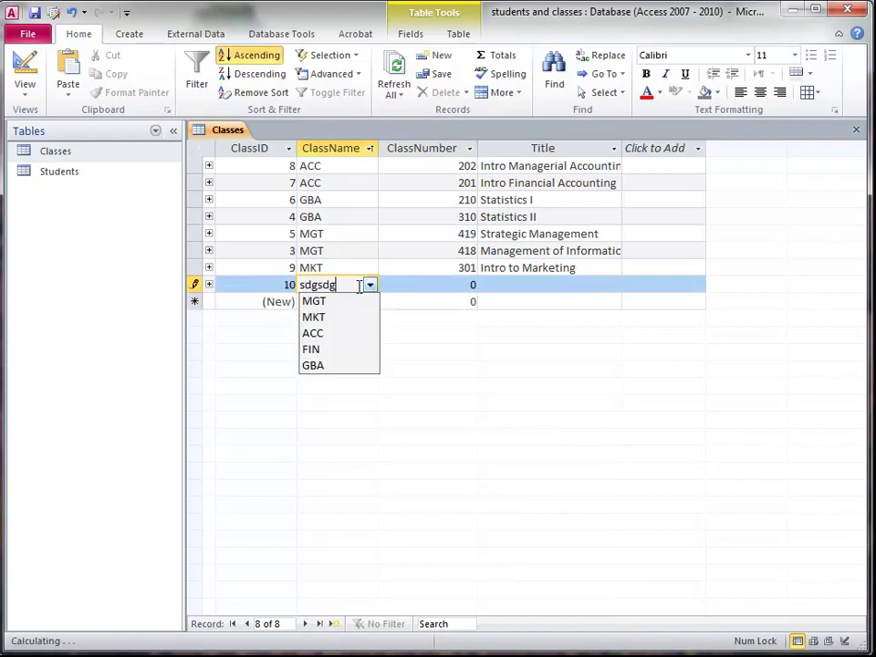
click(332, 266)
drag(352, 287, 286, 285)
key(BackSpace)
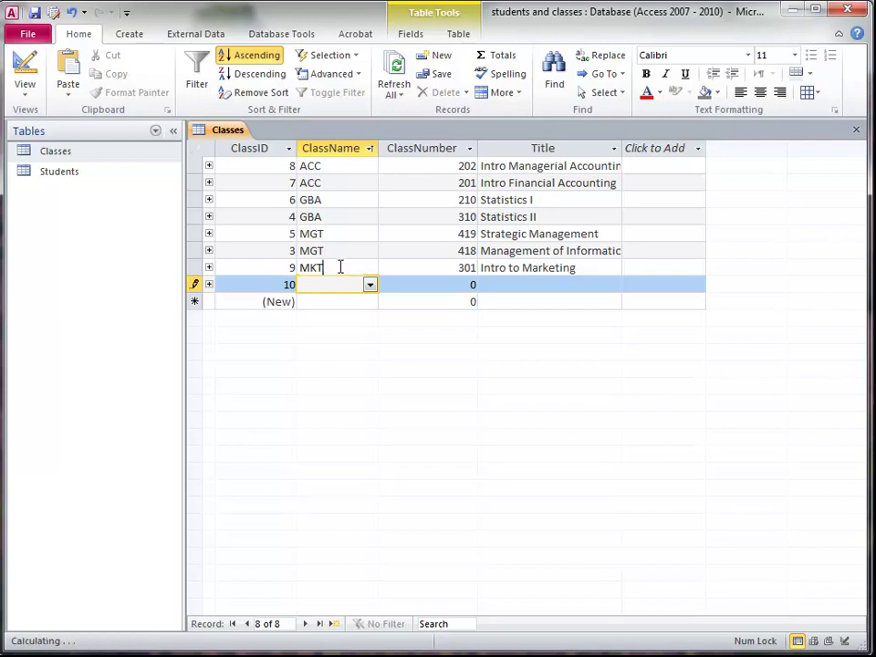
click(327, 266)
Step: Show the Classes table in Design view and display the Lookup properties of the ClassName field
click(25, 71)
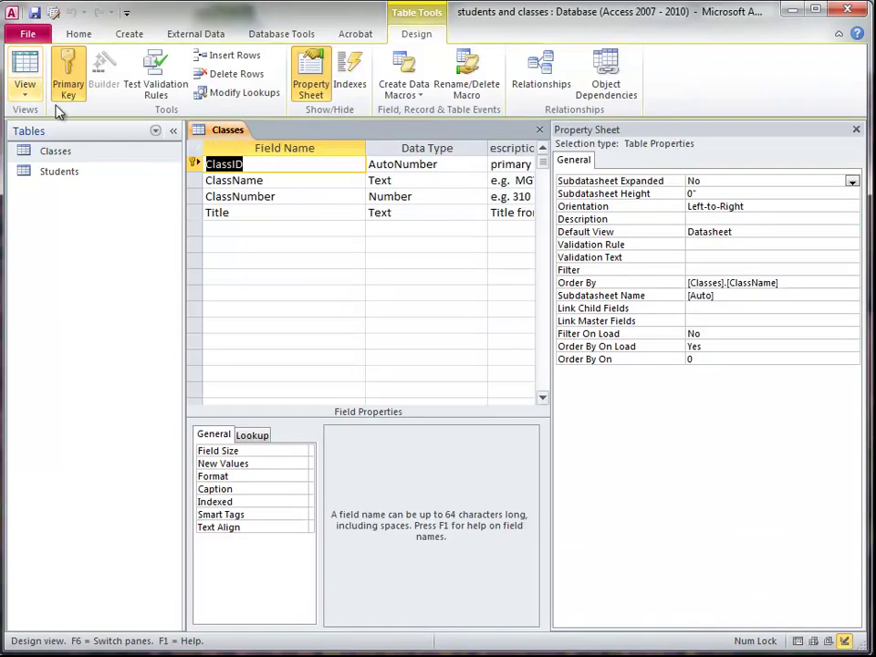
click(404, 183)
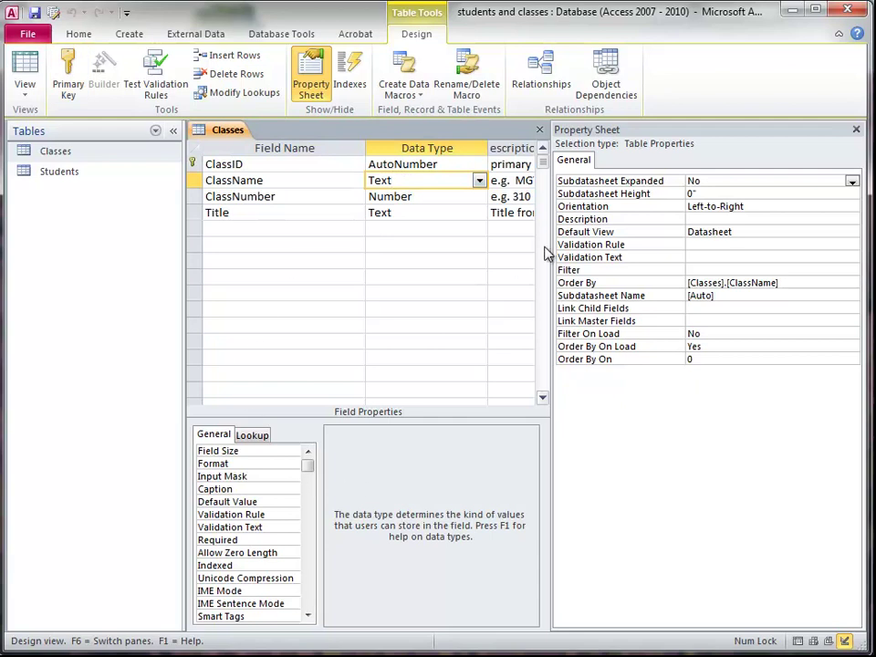
click(857, 130)
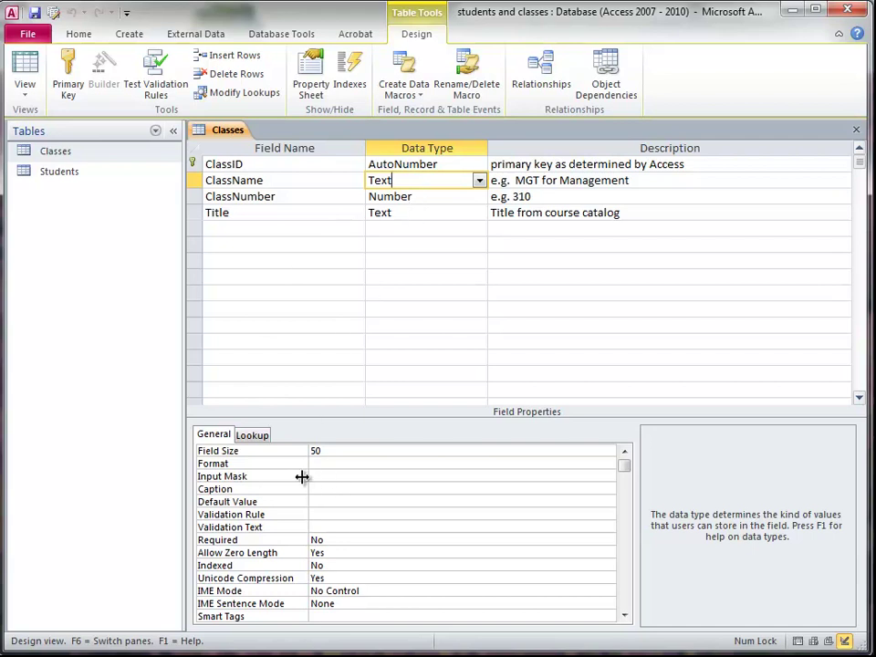
click(256, 436)
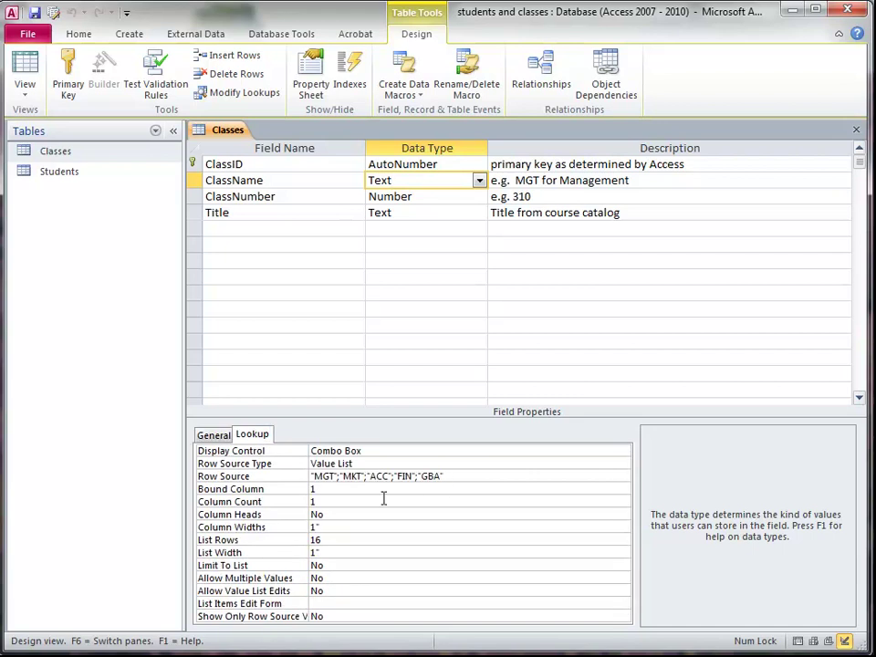
Step: Set the ClassName field's Limit To List property to Yes, saving the table on returning to Datasheet view
click(319, 566)
double_click(315, 565)
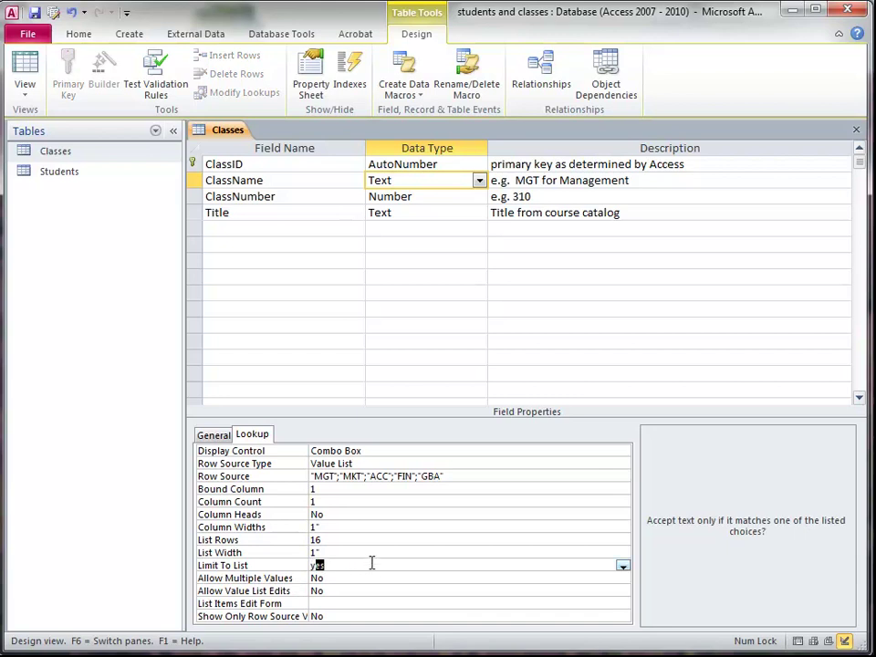
click(358, 555)
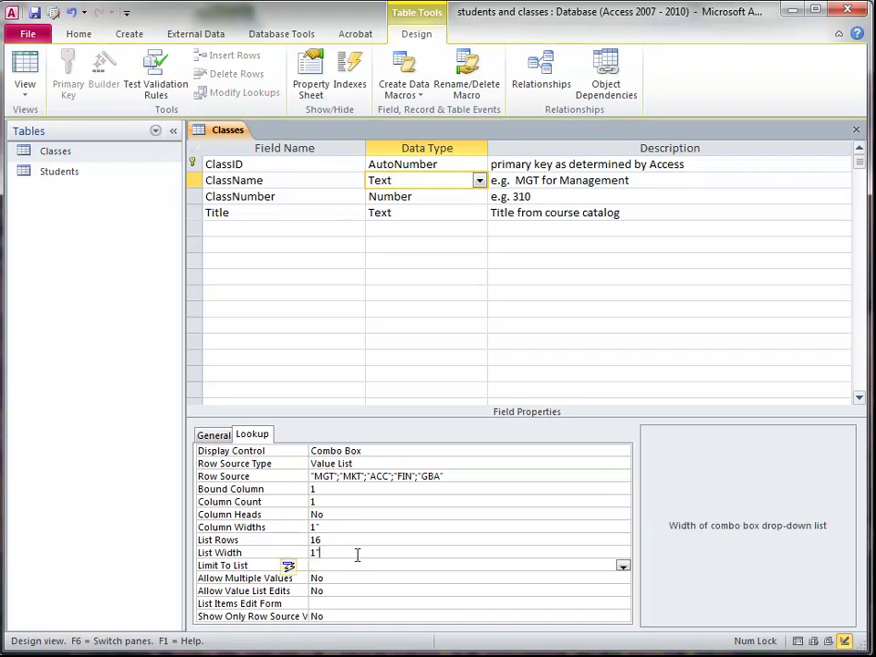
click(25, 73)
click(559, 403)
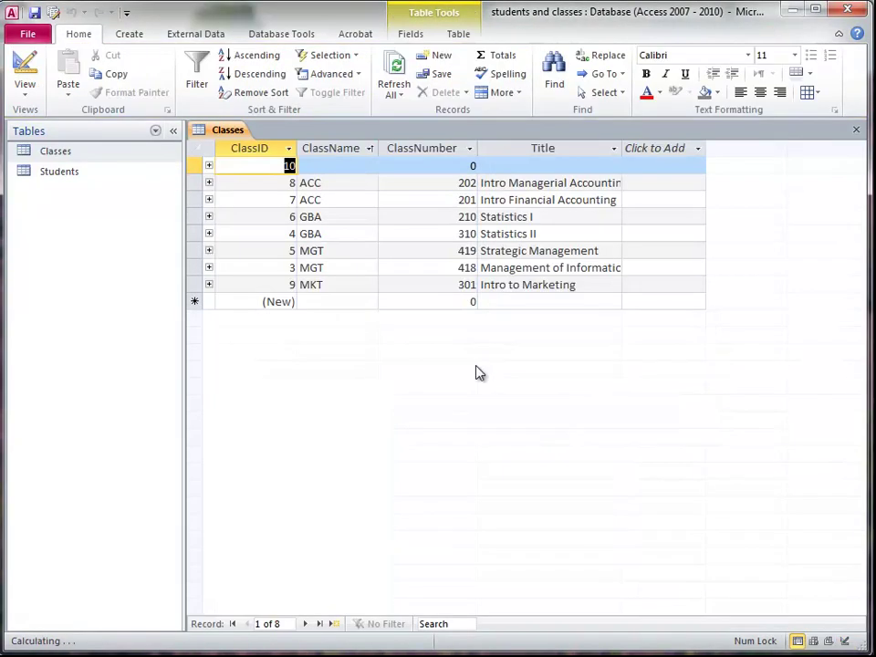
Step: Test the list restriction by entering sdgas as the ClassName of a new record, and clear the entry
click(334, 301)
text(sdgas)
key(Return)
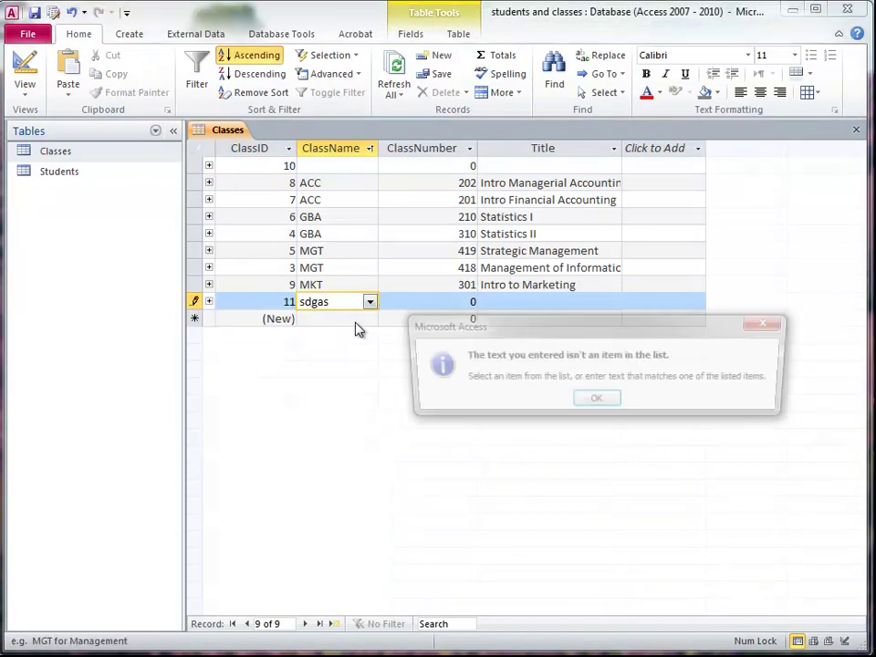
click(591, 402)
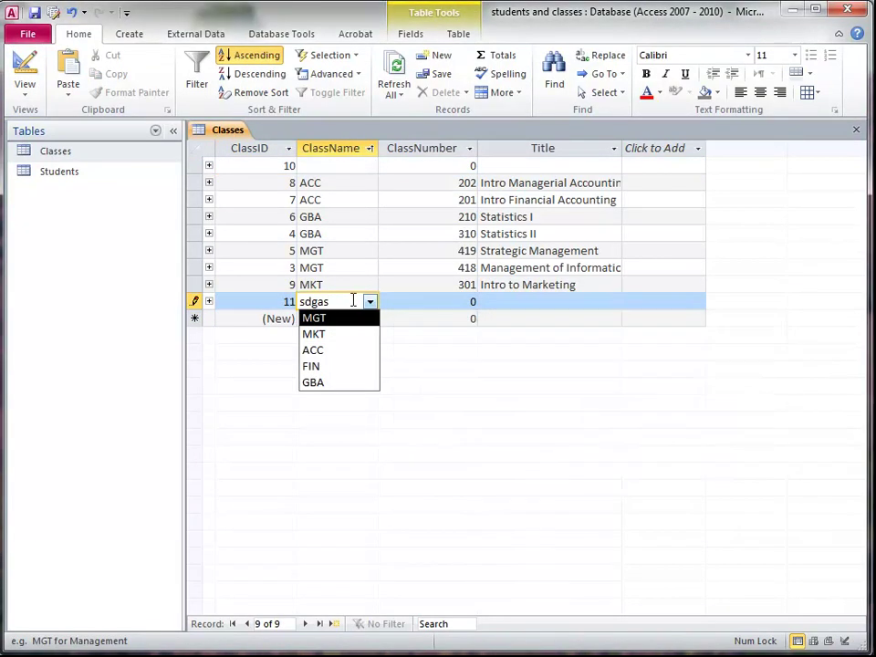
drag(352, 301, 293, 301)
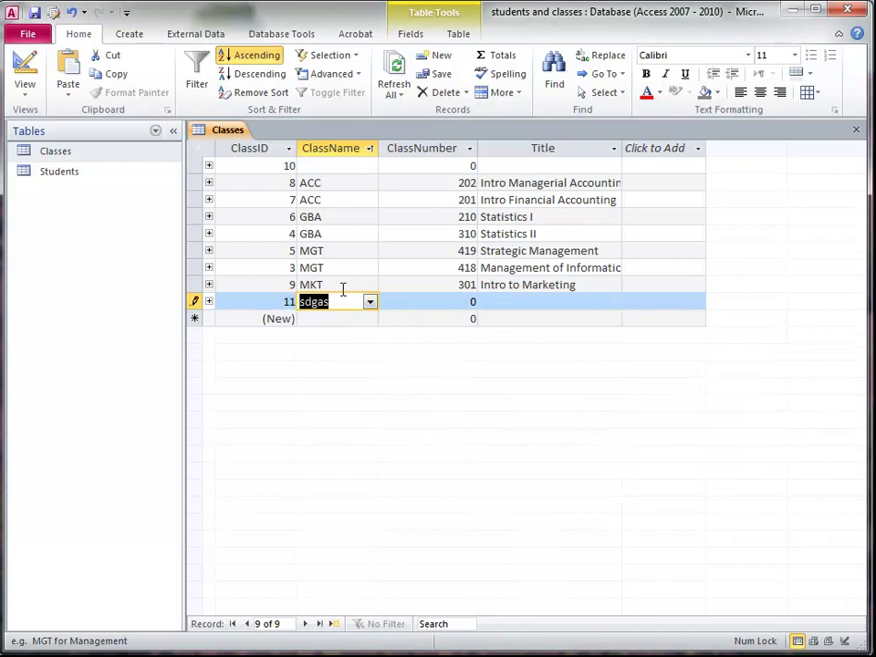
key(BackSpace)
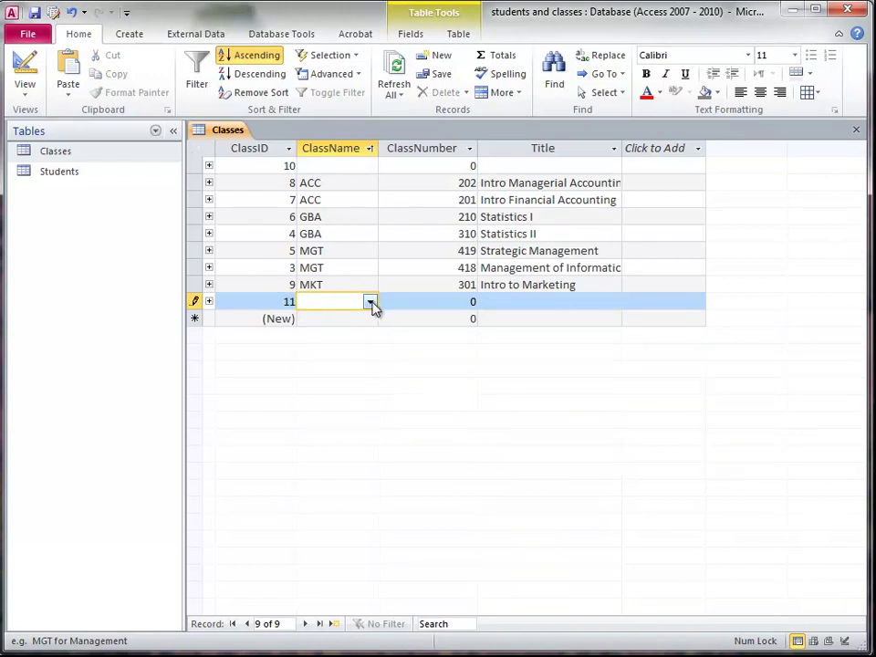
click(371, 303)
click(371, 304)
click(342, 235)
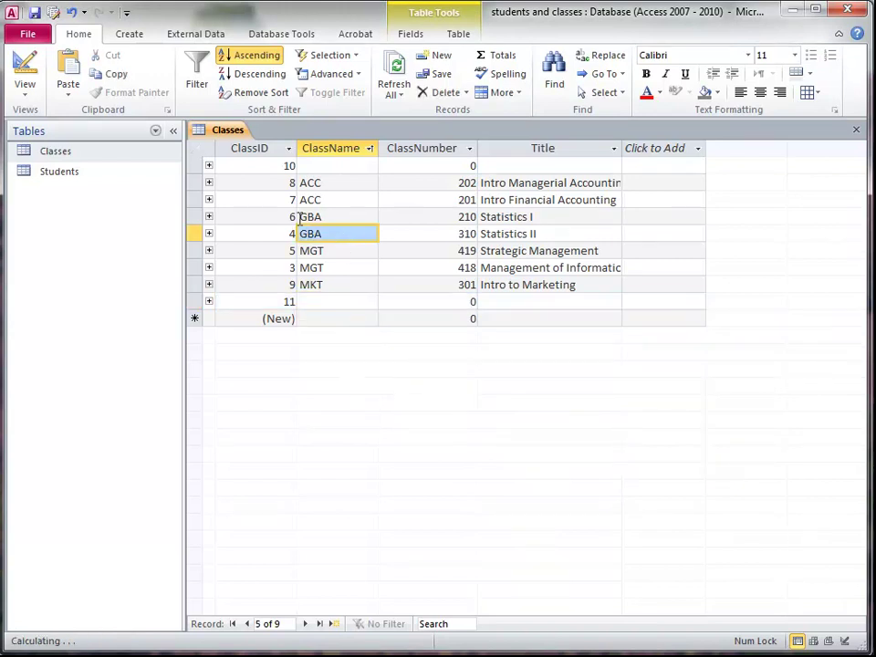
Step: Open the Students table in Datasheet view alongside the Classes table
double_click(60, 176)
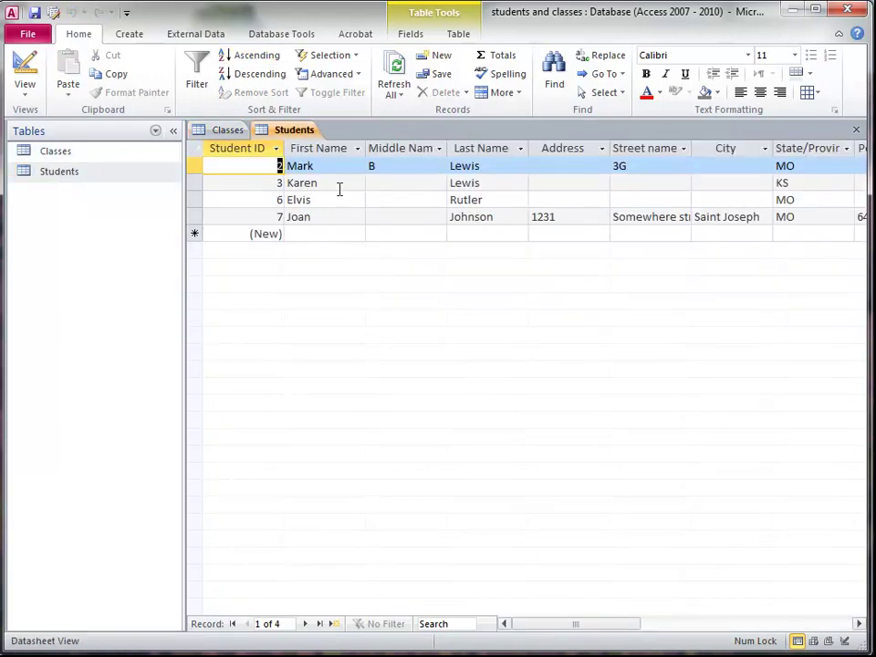
click(66, 180)
click(64, 155)
click(63, 175)
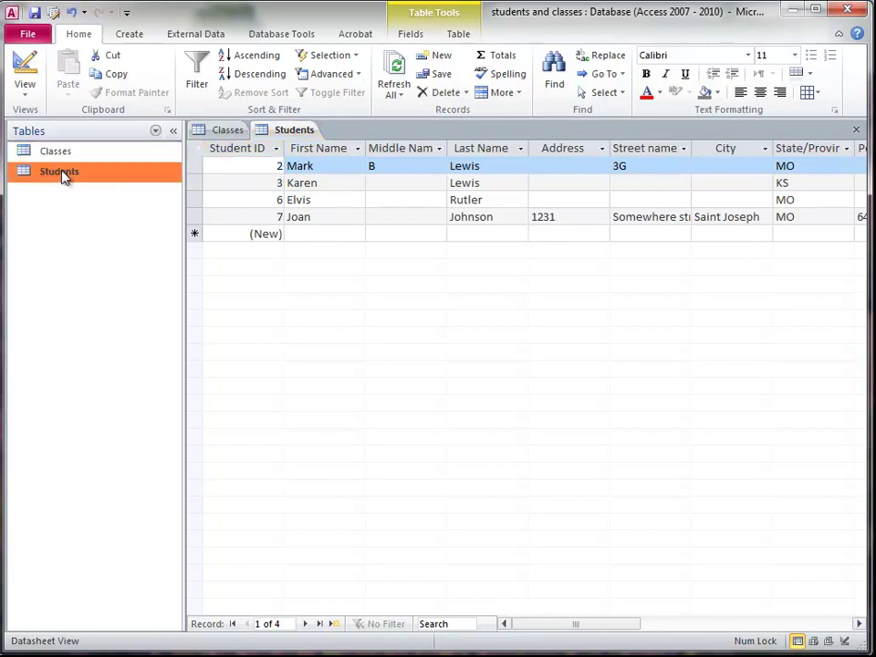
click(59, 156)
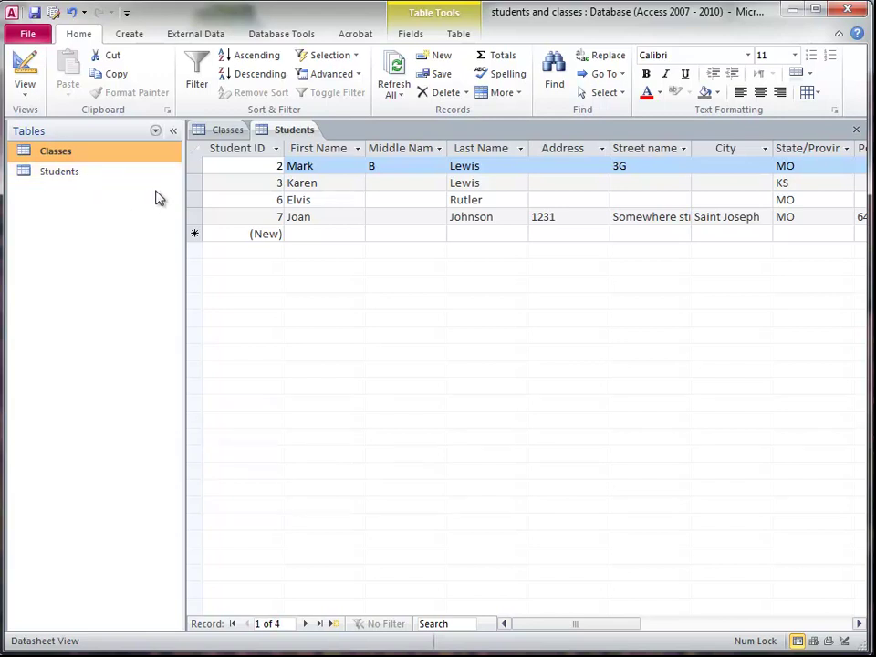
Step: Examine the key columns of both tables, Student ID in Students and ClassID in Classes
click(241, 148)
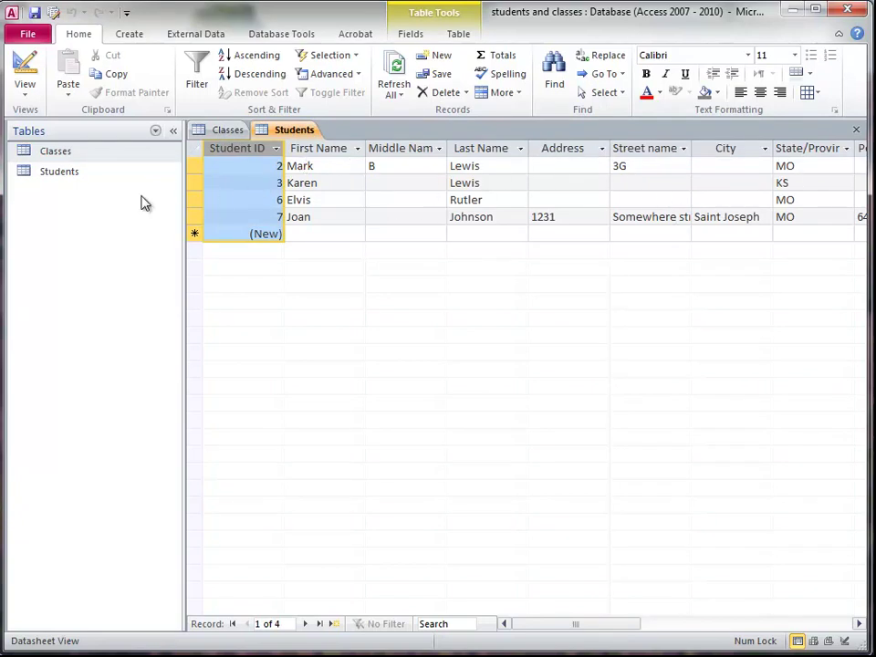
click(227, 131)
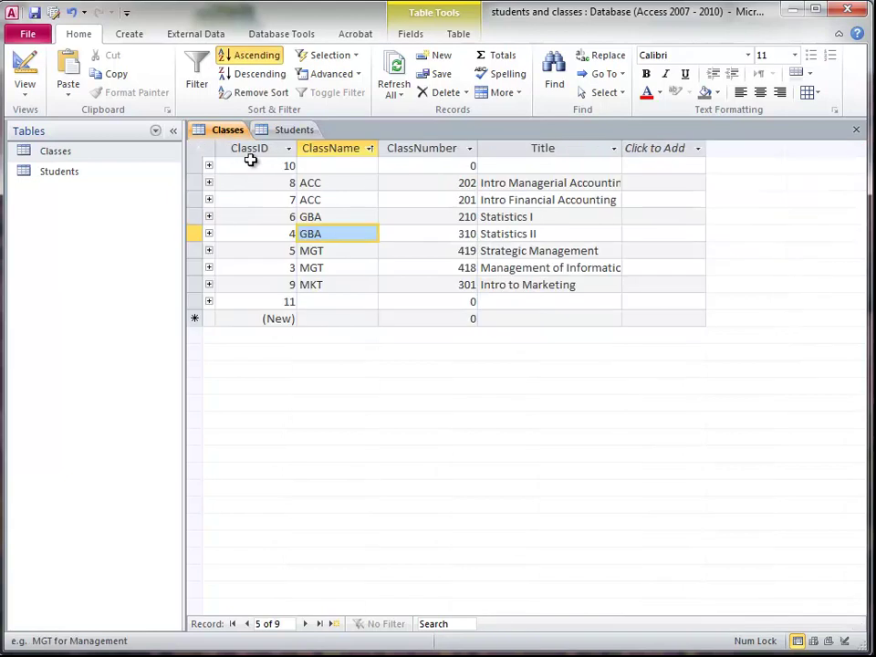
click(248, 148)
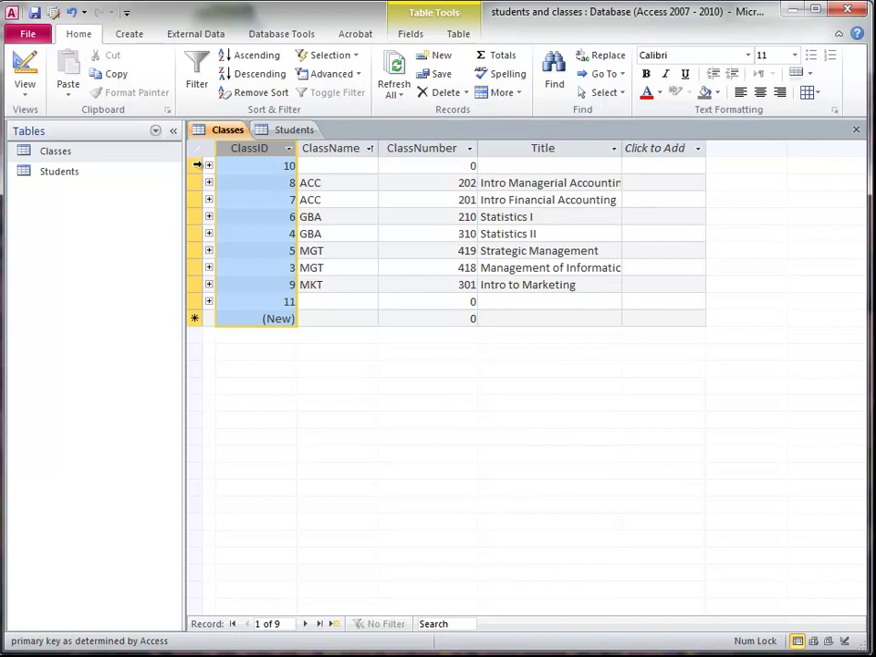
Step: Delete the blank record with ClassID 10 from the Classes table
click(196, 165)
key(Delete)
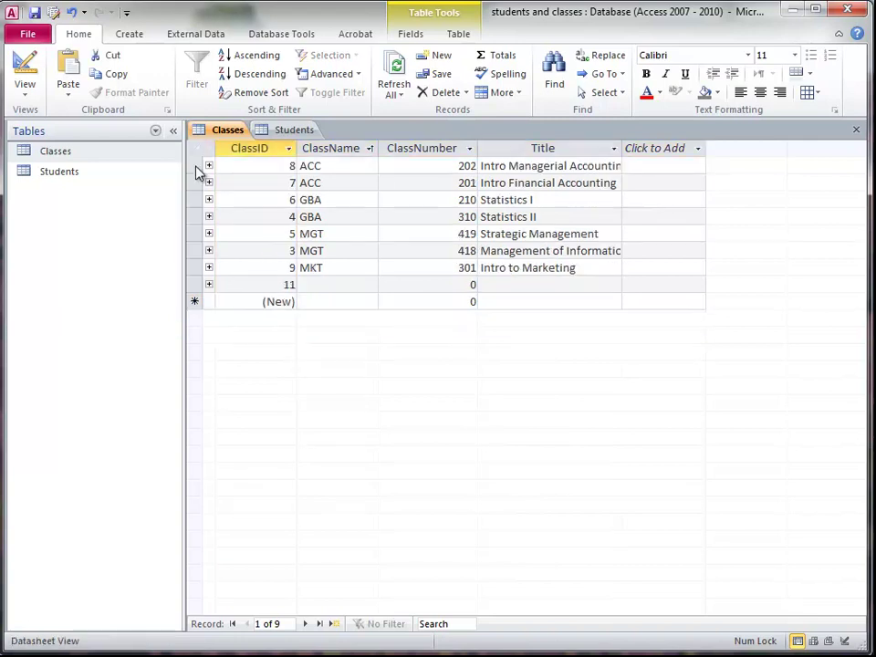
click(566, 410)
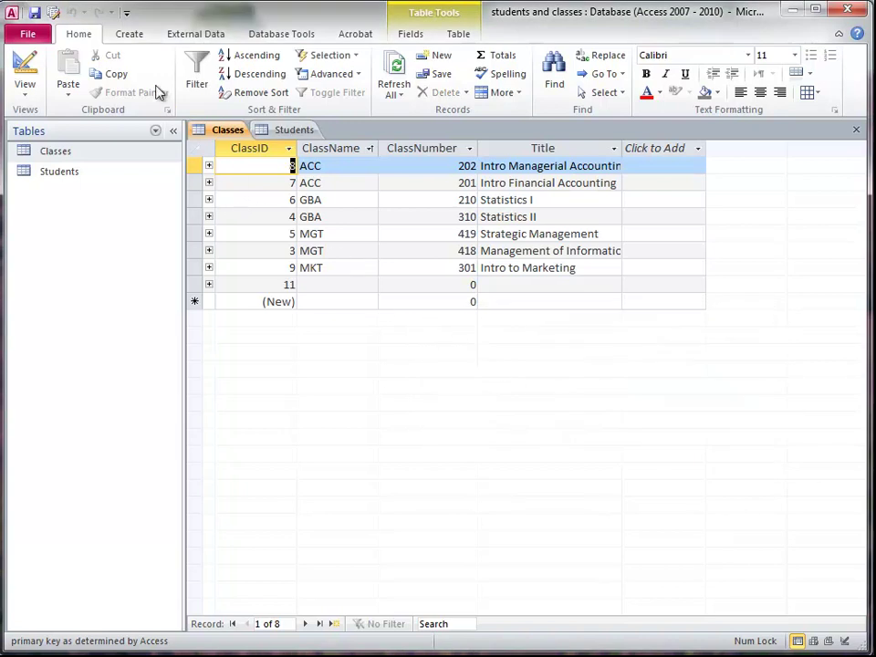
Step: Create a new table and save it as Students Take Classes
click(129, 37)
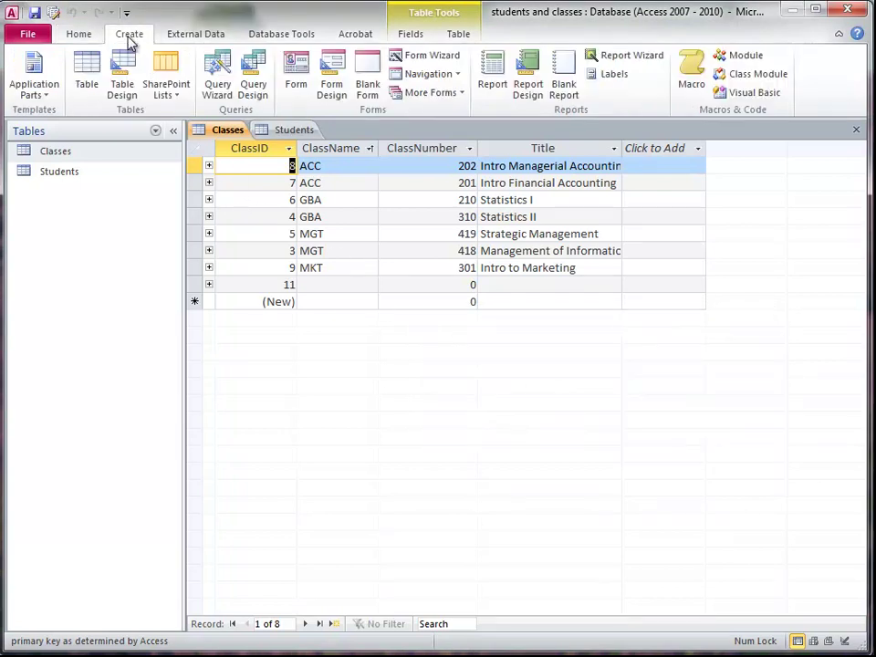
click(87, 75)
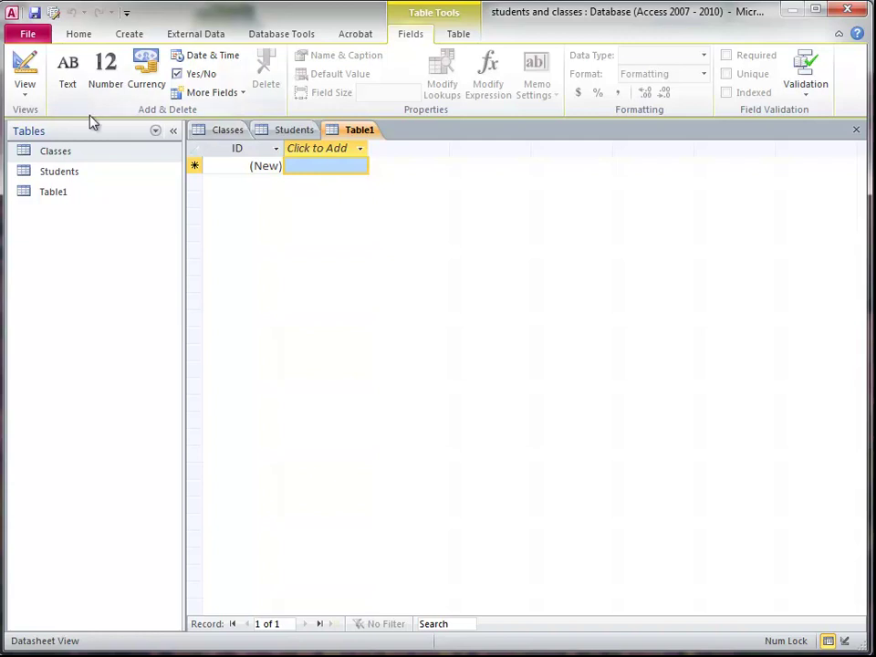
key(ctrl+s)
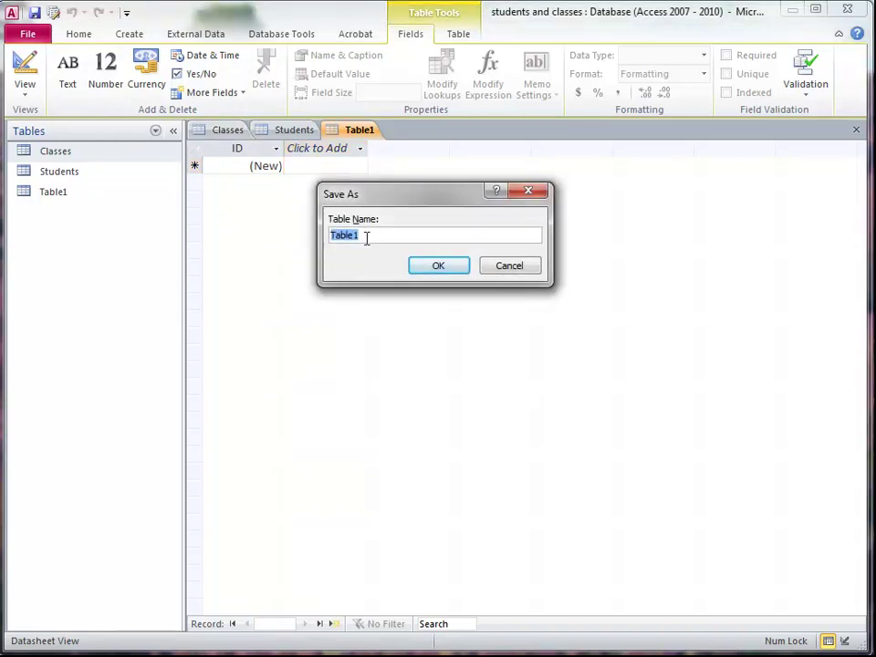
text(Studen)
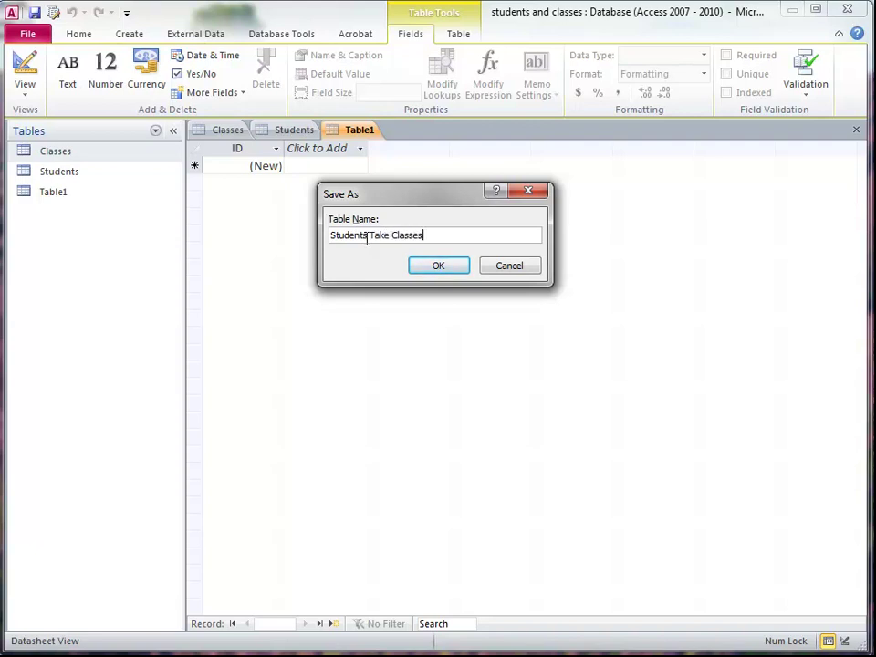
text(ts Take Classes)
key(Return)
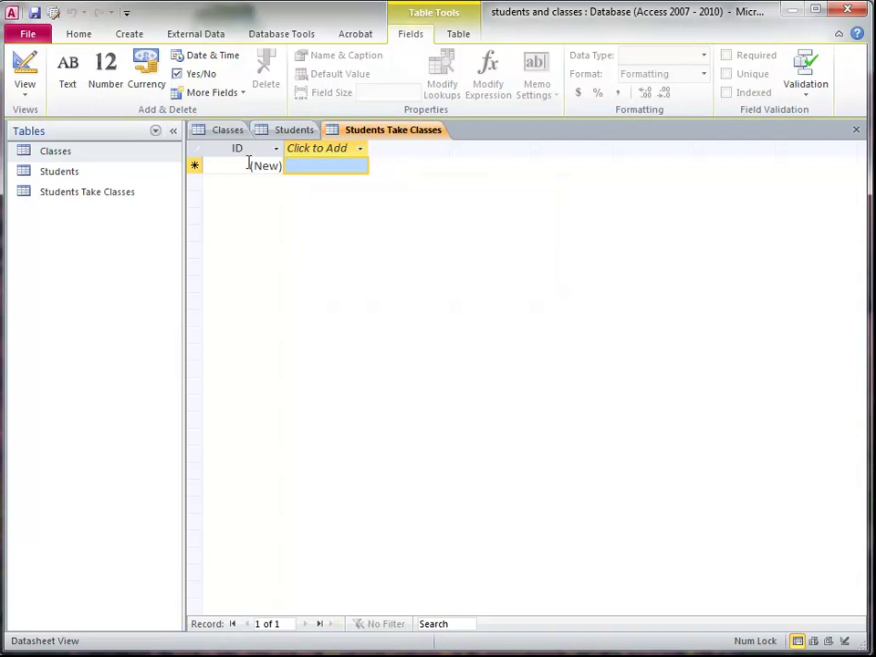
Step: Rename the ID field of the Students Take Classes table as Student Takes Class ID in Design view
click(224, 129)
click(292, 133)
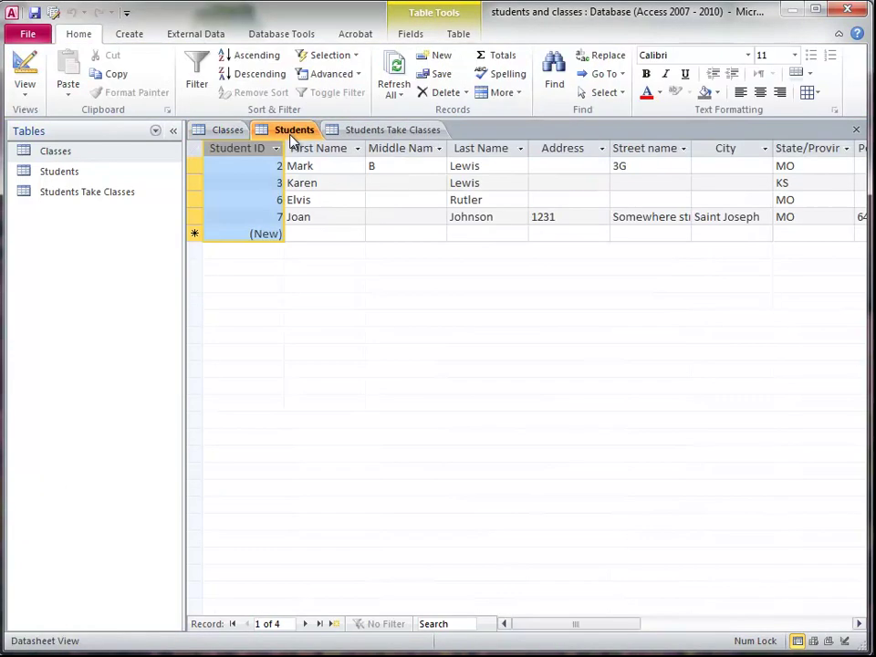
click(372, 134)
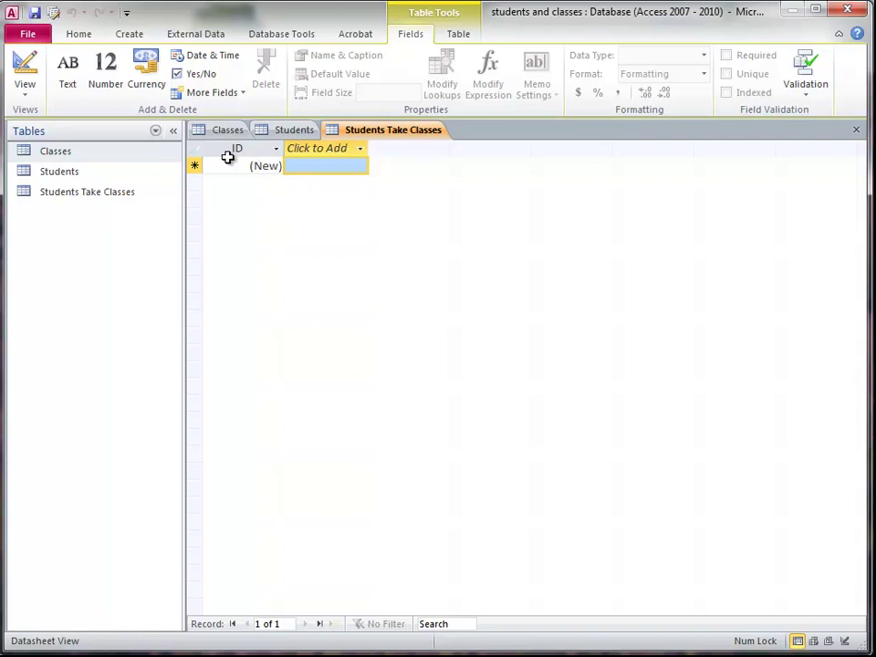
click(25, 69)
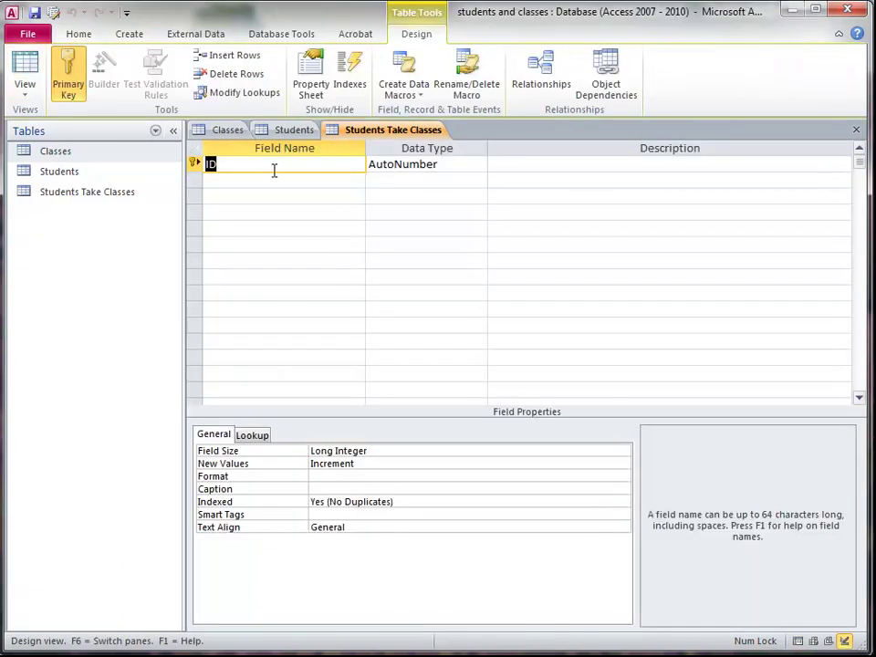
text(Student T)
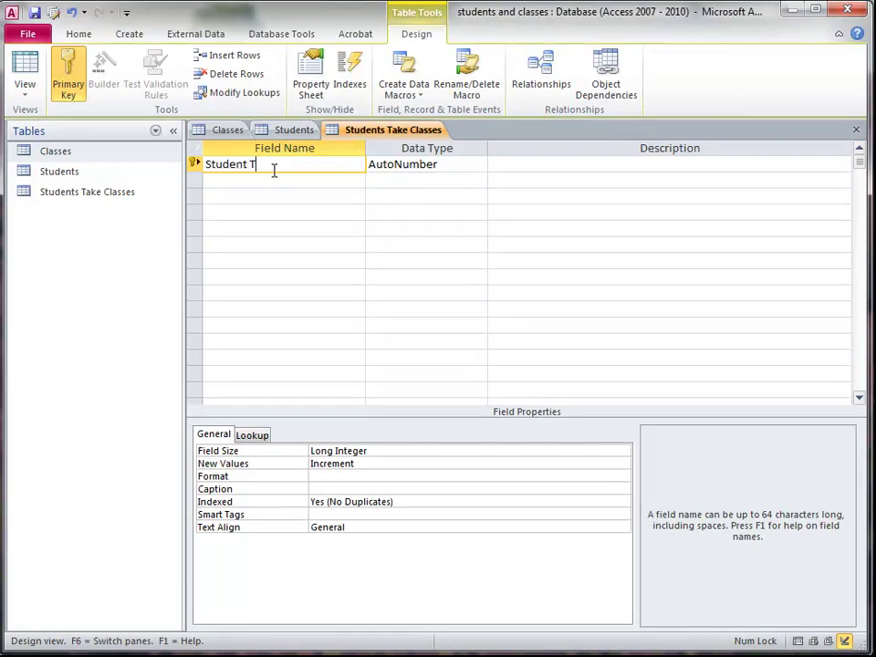
text(Class ID)
key(Tab)
key(Tab)
key(Tab)
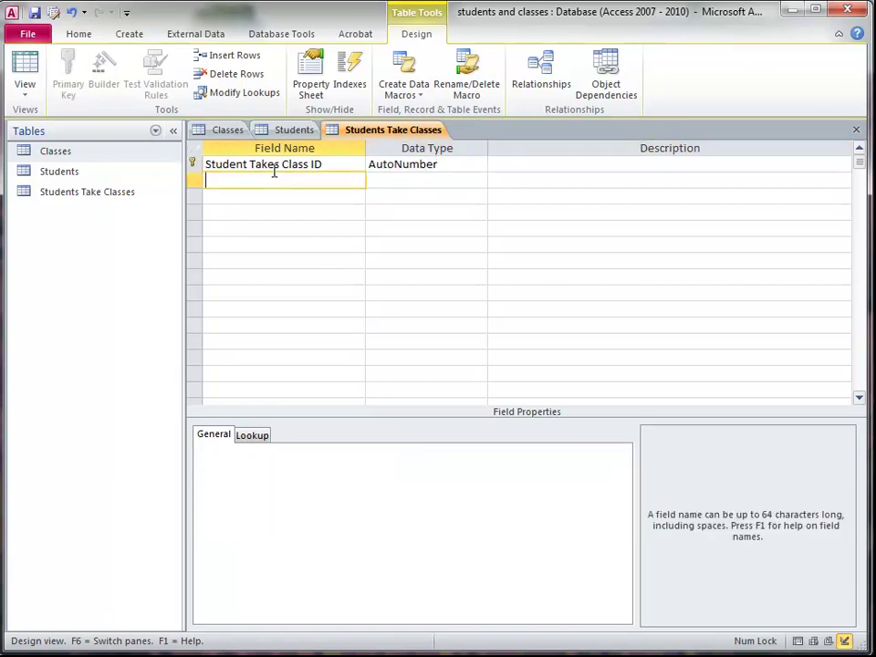
Step: Add Student ID and Class ID fields with the Text data type below the key field
text(Student ID)
key(Tab)
key(Tab)
key(Tab)
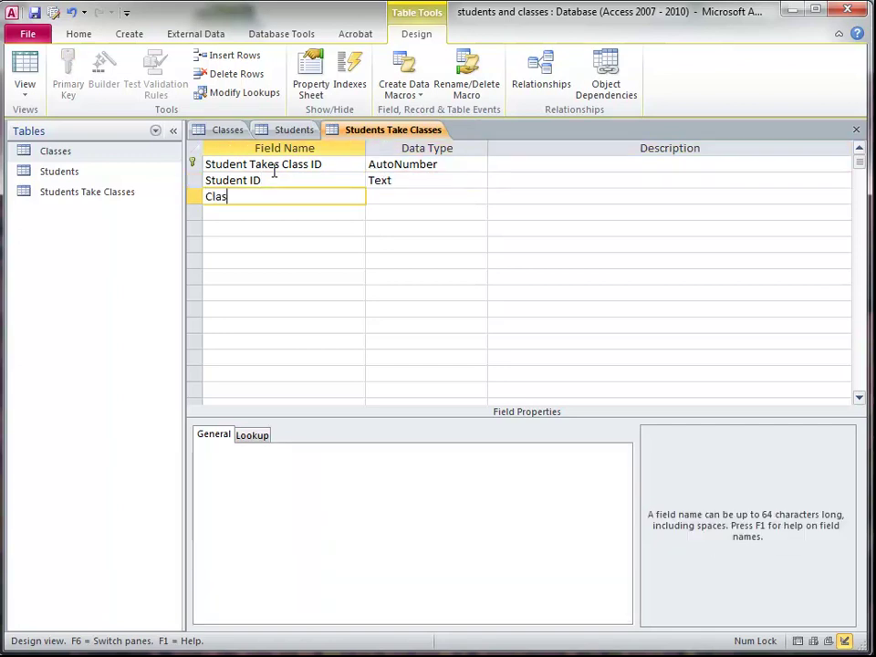
text(Class ID)
key(Tab)
key(Tab)
key(Tab)
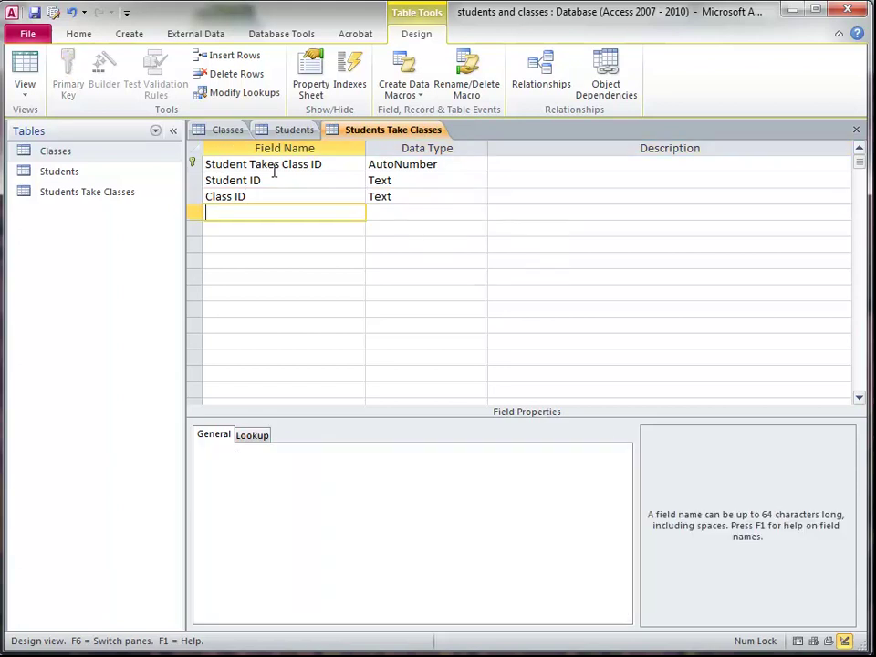
Step: Add a Semester Taken text field with the description "Fall, Spring, etc"
text(Semester Taken)
key(Tab)
key(Tab)
key(Tab)
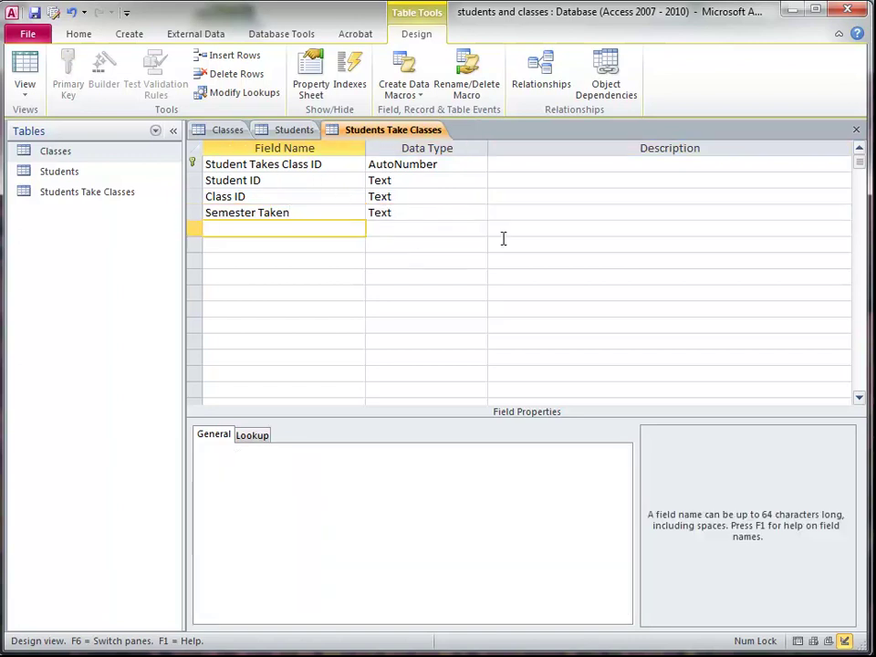
click(521, 214)
text(Fal)
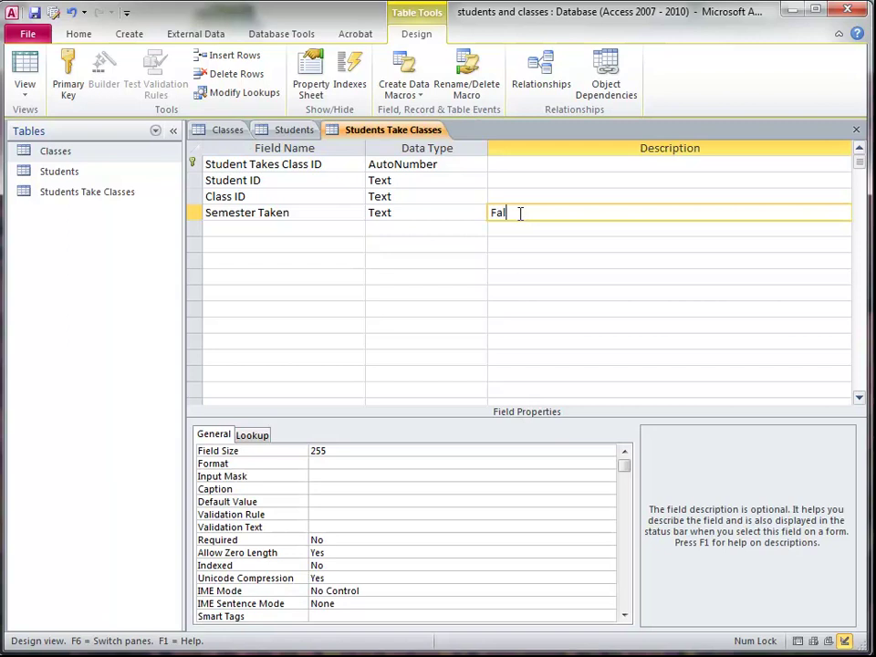
text(l, Spring, etc)
key(Return)
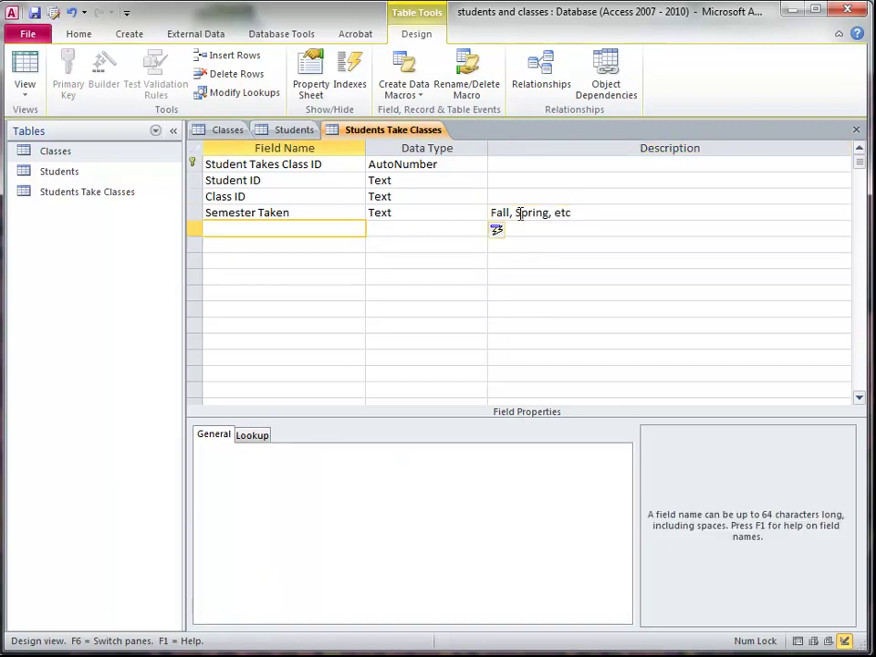
Step: Add a Year taken field with the description "2010, 2011, etc"
text(Year taken)
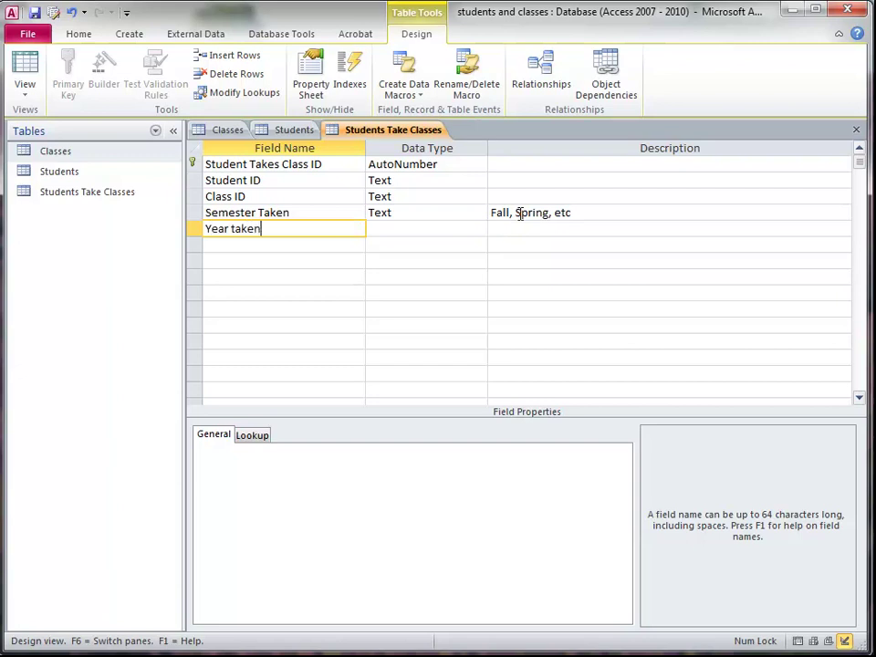
key(Return)
key(Return)
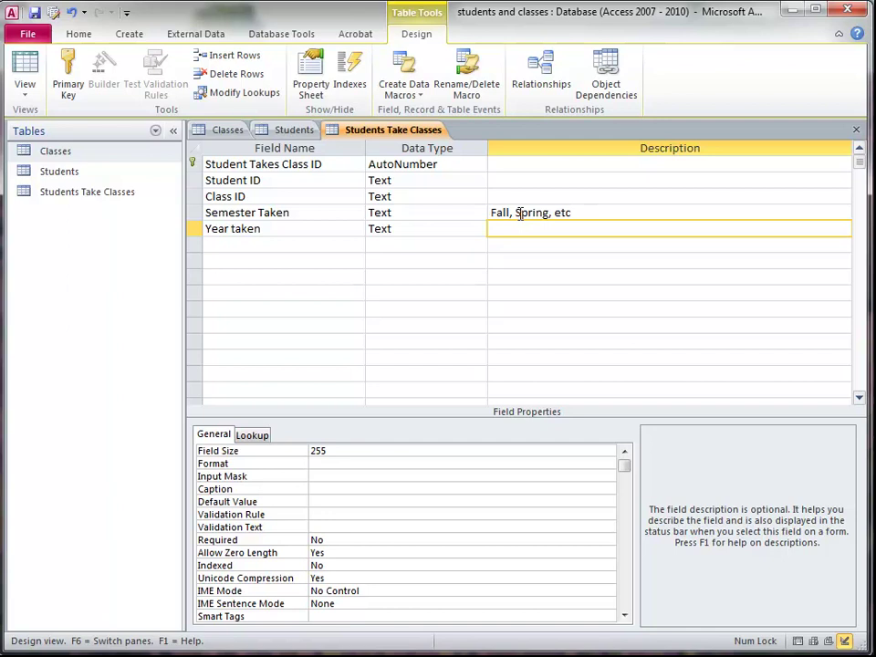
text(2010, 2011, etc)
click(414, 180)
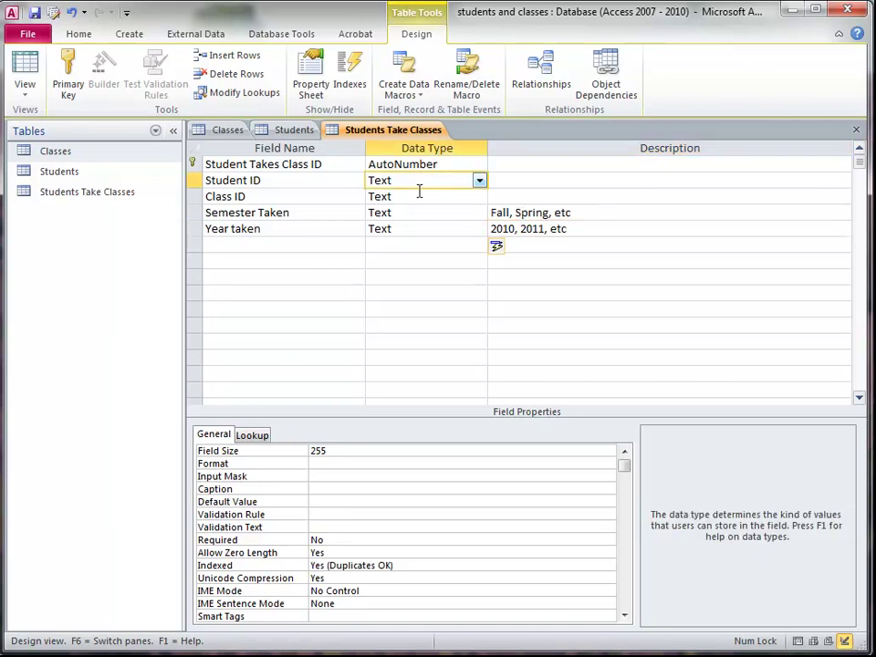
Step: Add a Grade received text field with the description "A, B, etc"
click(218, 247)
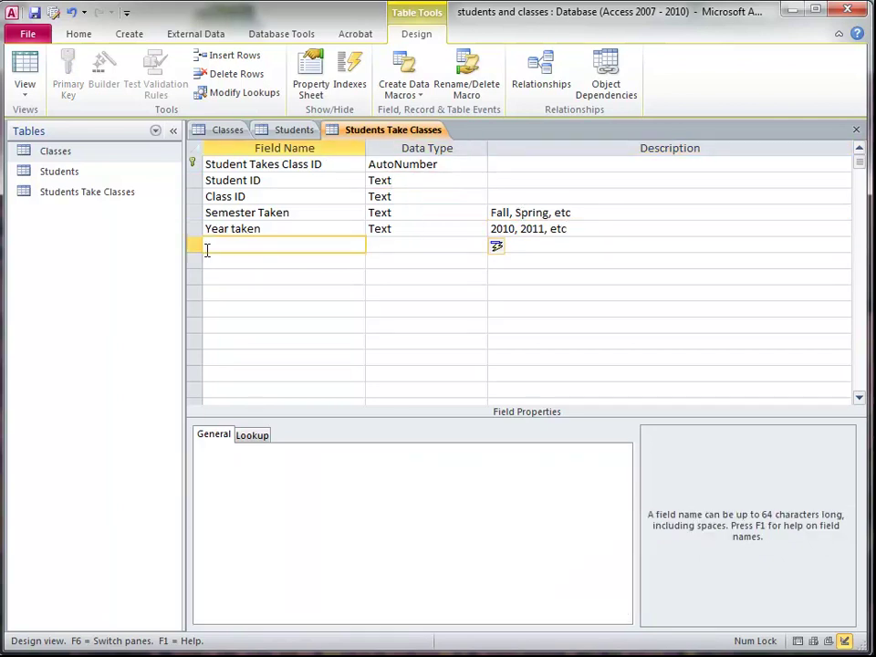
text(Grade received)
key(Tab)
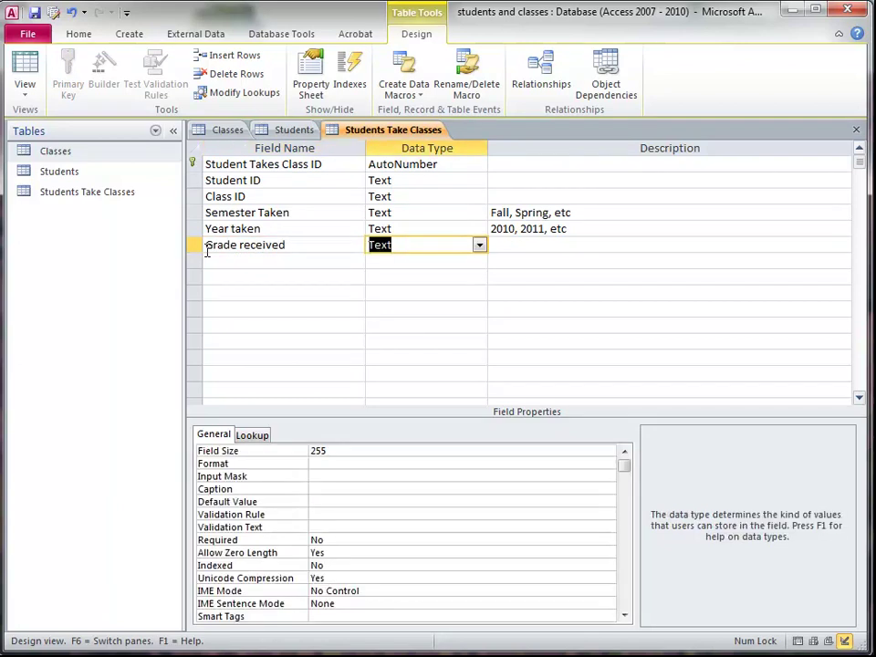
key(Tab)
text(A, B)
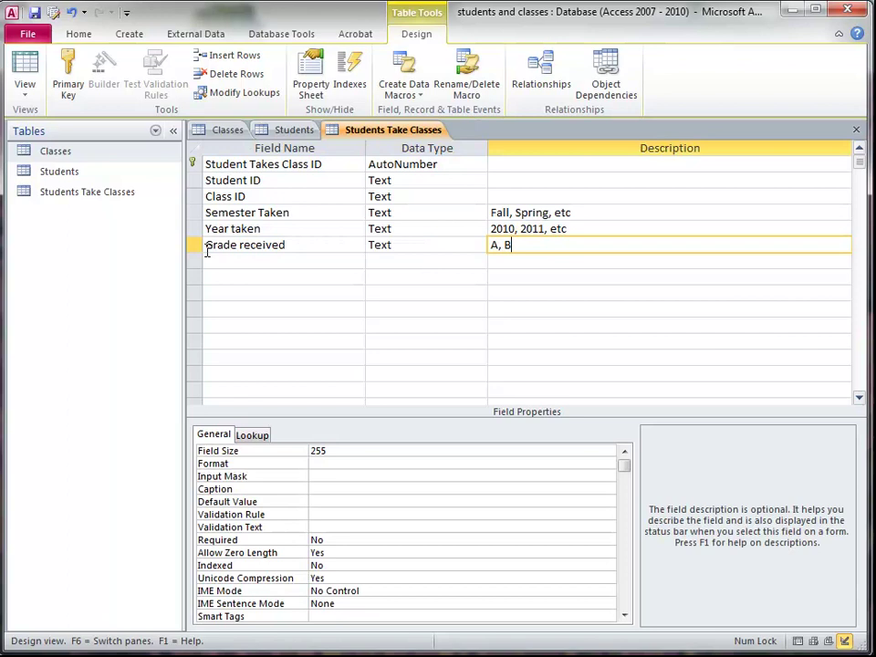
text(, etc)
Step: Review the new fields' data types and set the Year taken field to Number
click(498, 180)
click(472, 180)
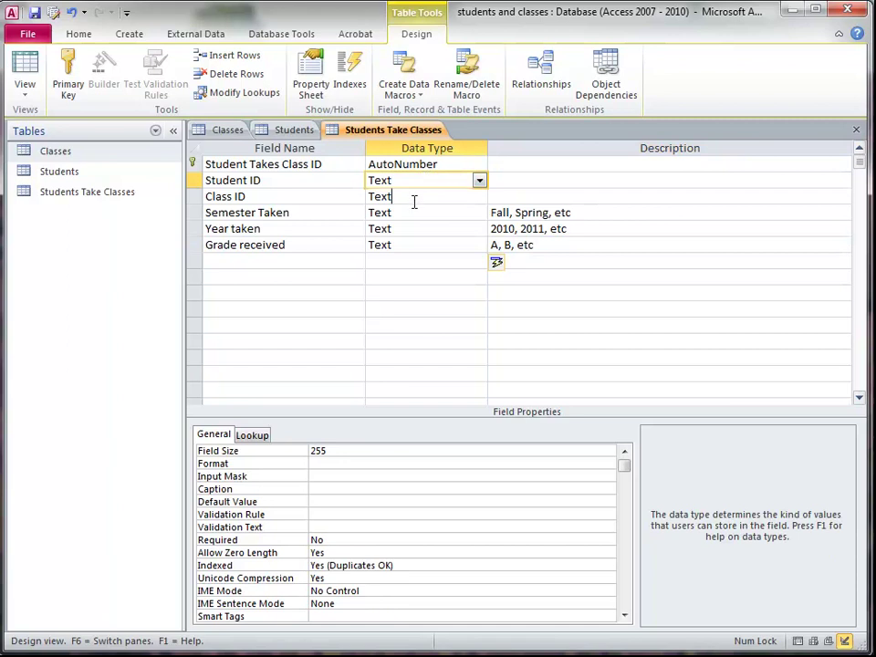
click(417, 199)
click(425, 215)
click(427, 232)
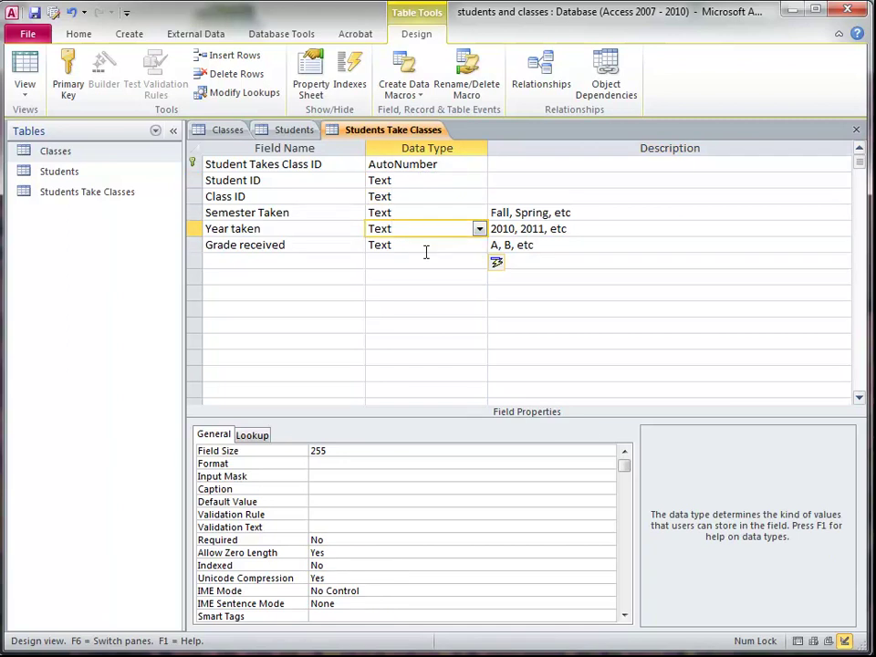
click(426, 248)
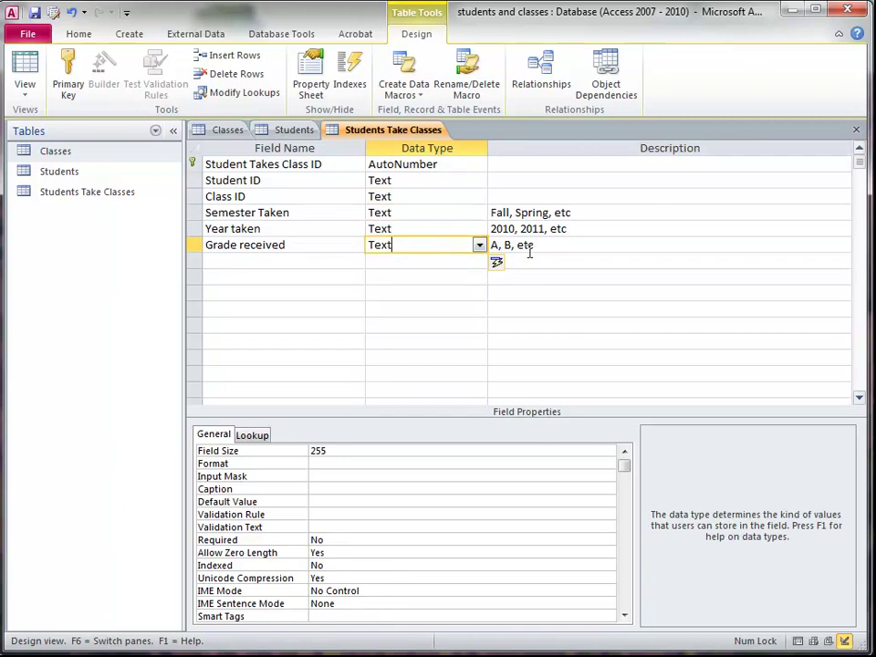
click(436, 231)
click(479, 230)
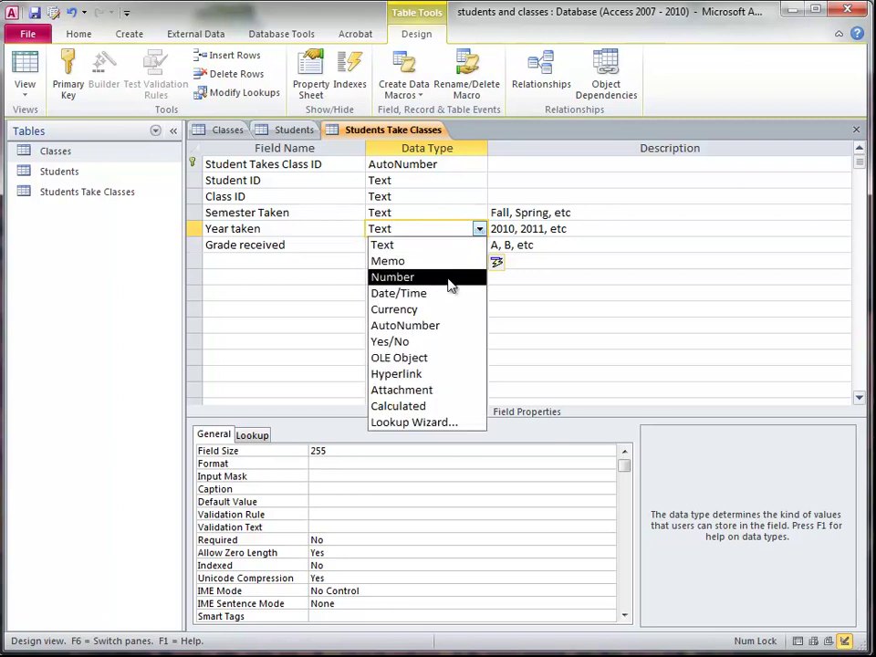
click(448, 277)
Step: Start the Lookup Wizard for the Semester Taken field, choosing to type in the list values
click(434, 211)
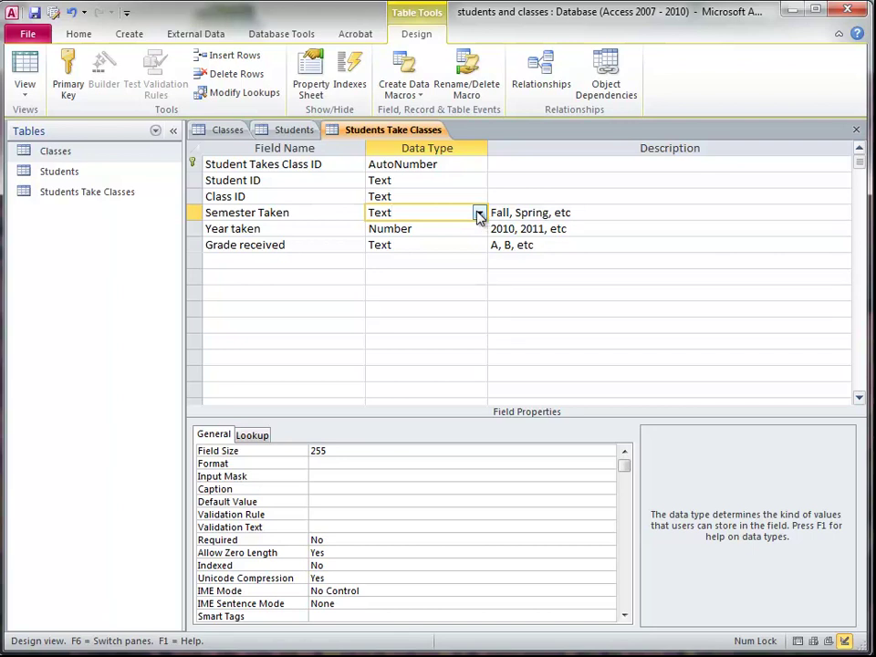
click(478, 214)
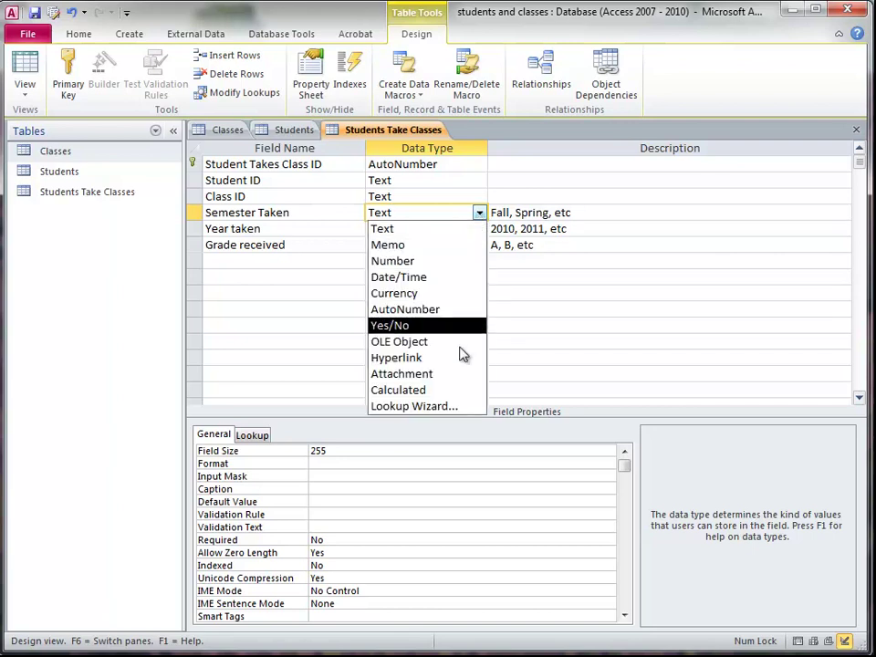
click(441, 409)
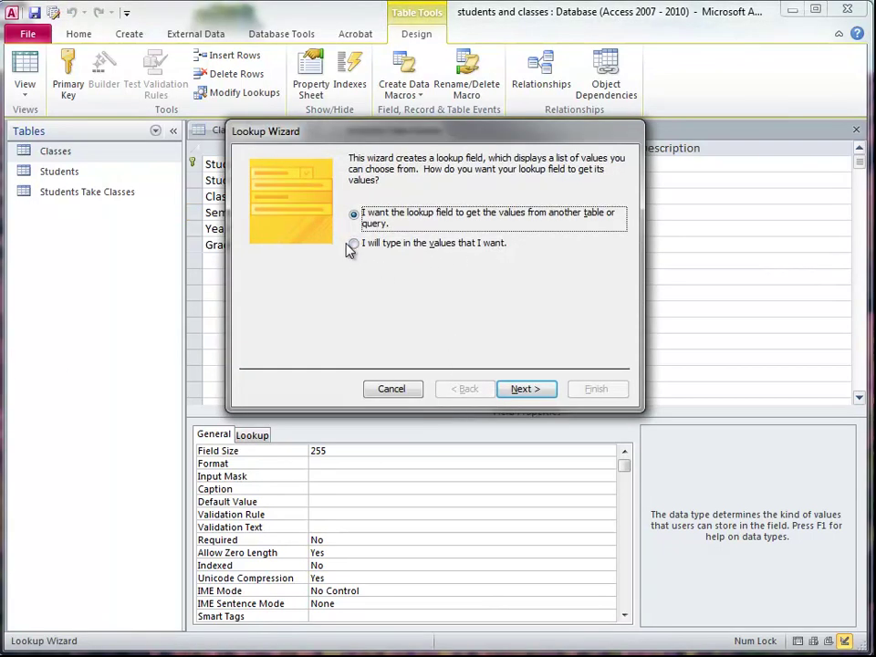
click(355, 246)
click(525, 389)
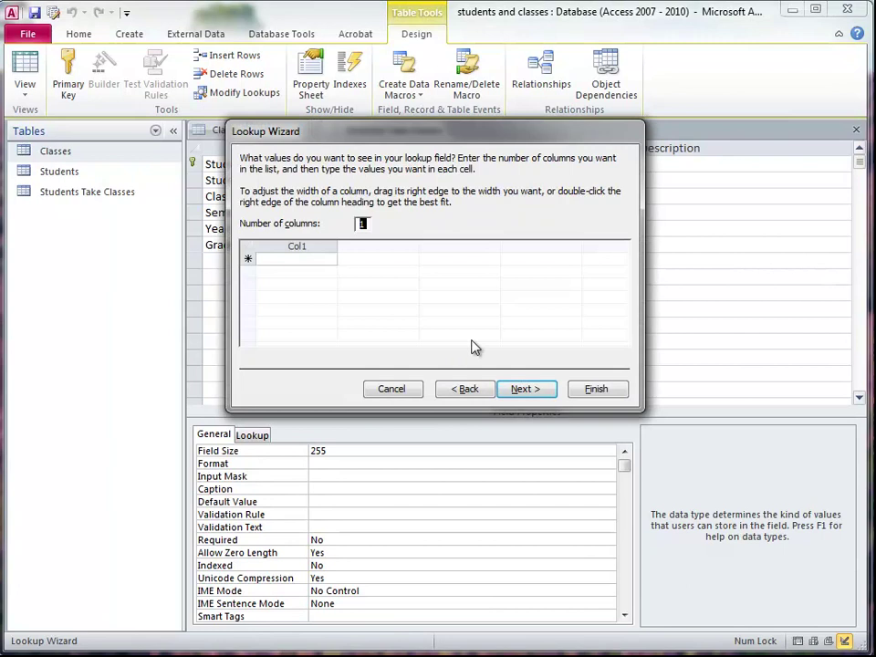
Step: Enter Fall, Spring, Summer and Winter Intercession as the Semester Taken lookup values and finish the wizard
click(304, 260)
text(Fall)
key(Return)
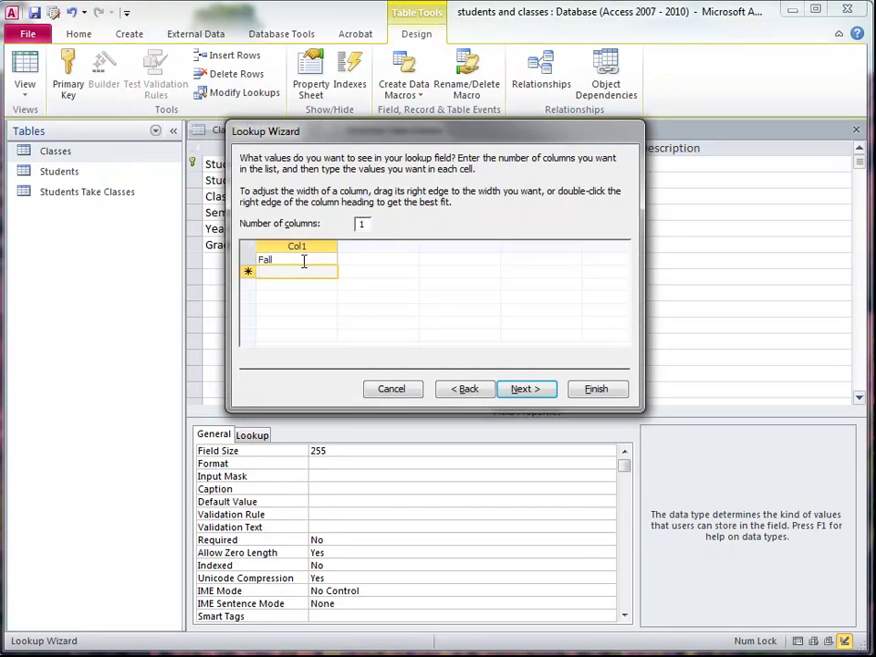
text(Spring)
key(Return)
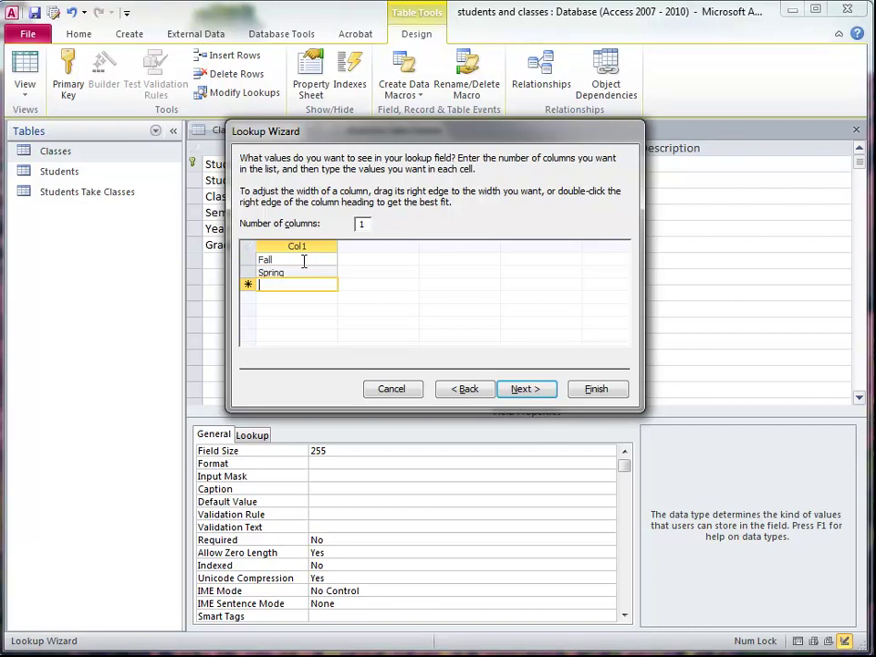
text(Summer)
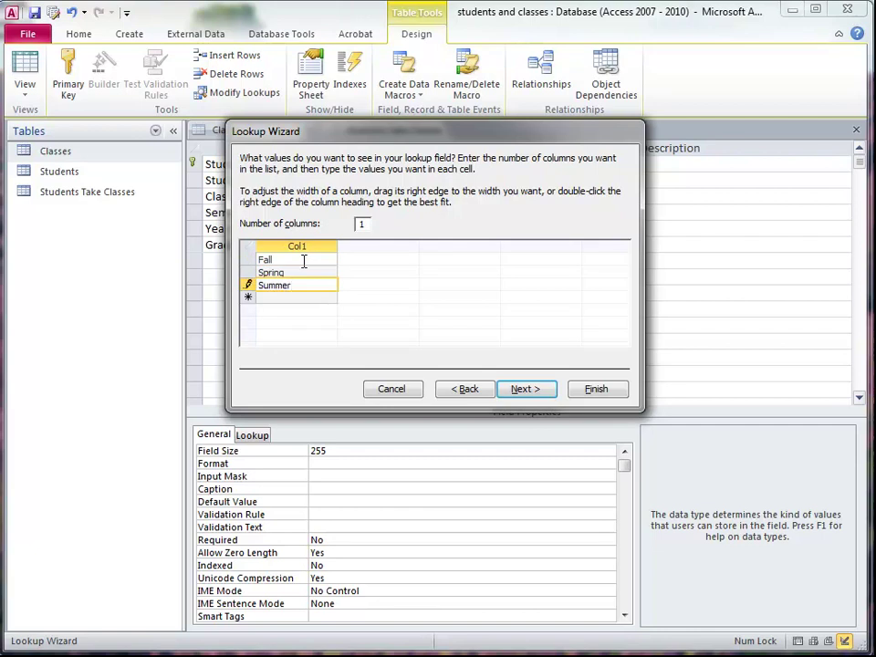
key(Return)
text(Winter I)
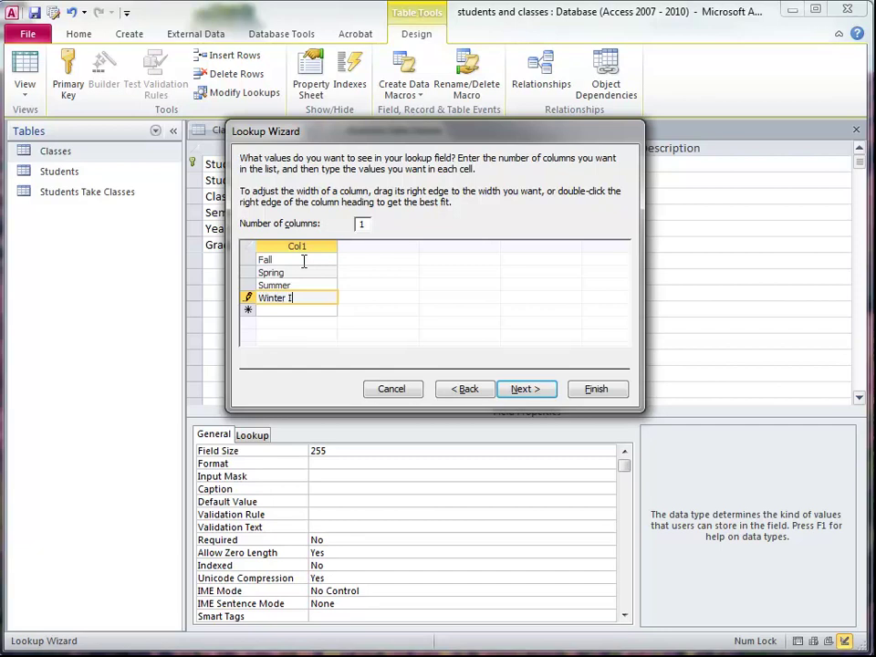
text(ntercession)
click(527, 389)
click(595, 388)
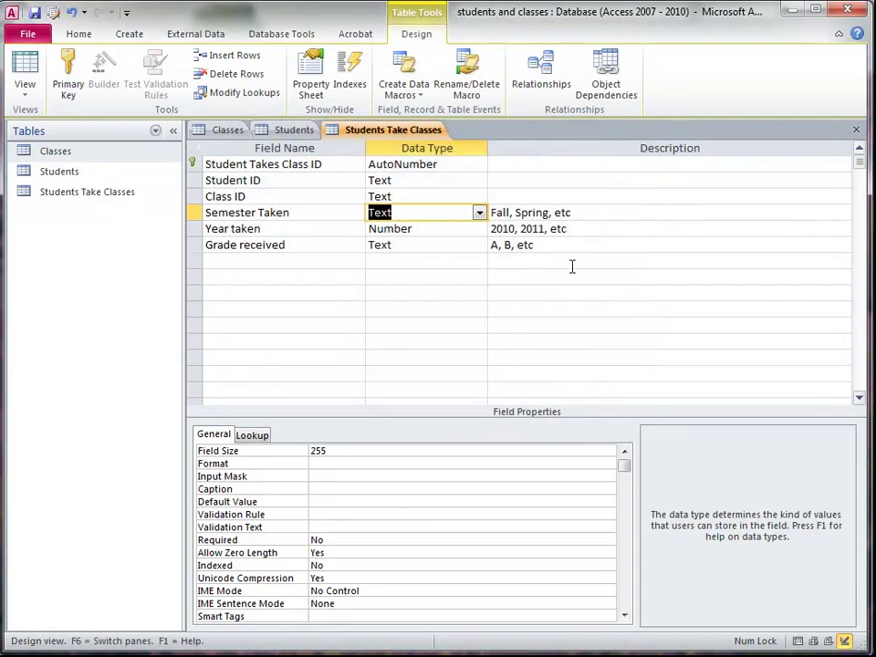
click(408, 181)
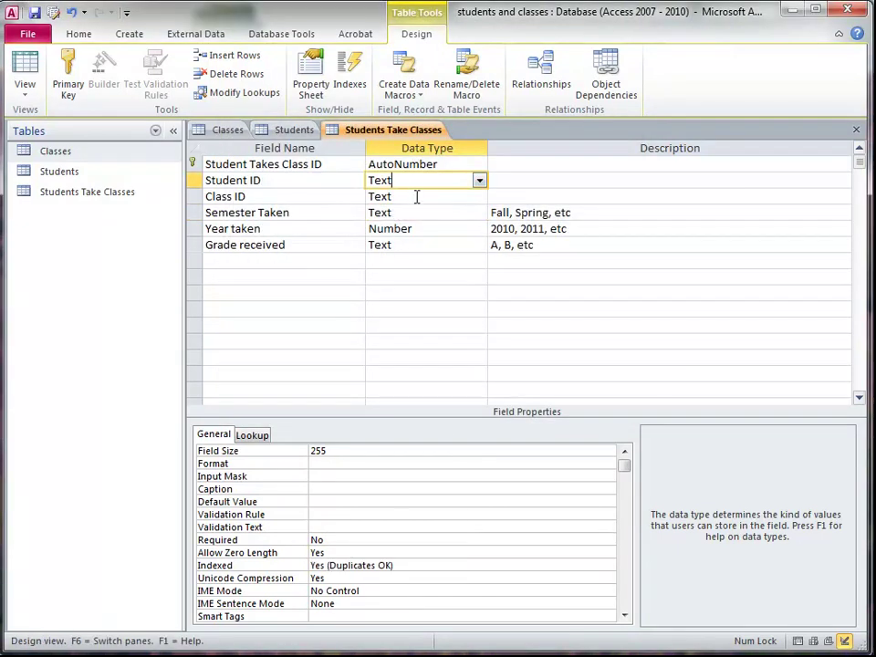
Step: Describe the Student ID field as "Foreign key to the Student table" and Class ID as "Foreign key to the Classes table"
click(513, 180)
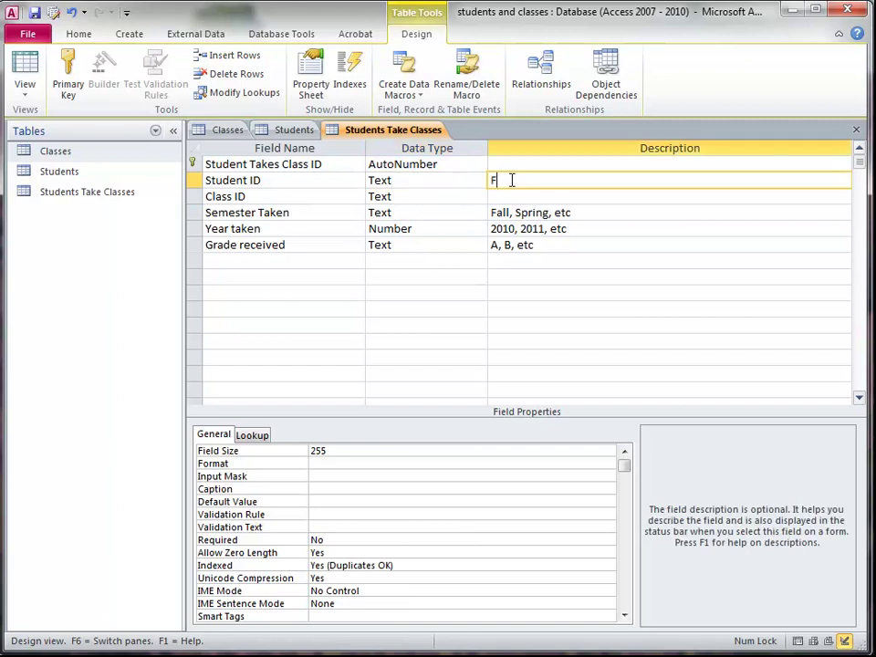
text(Foreign key to the Student table)
key(Down)
text(F)
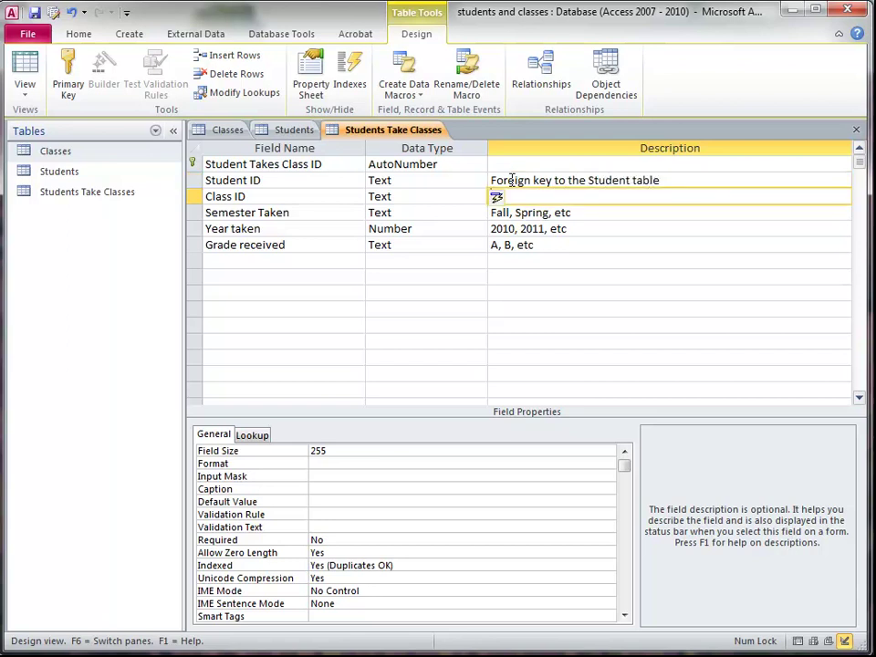
text(oreign )
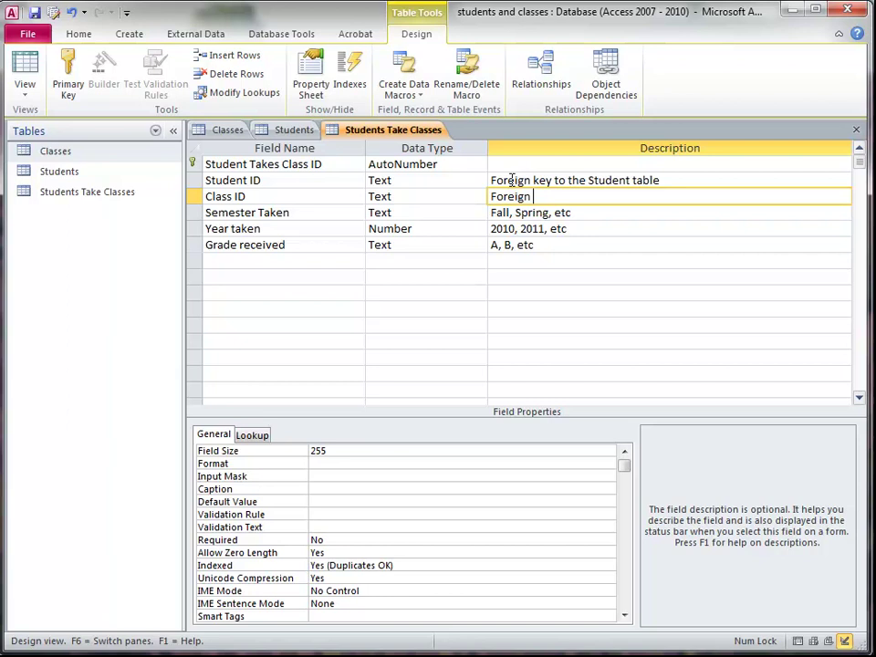
text(key to the Classe)
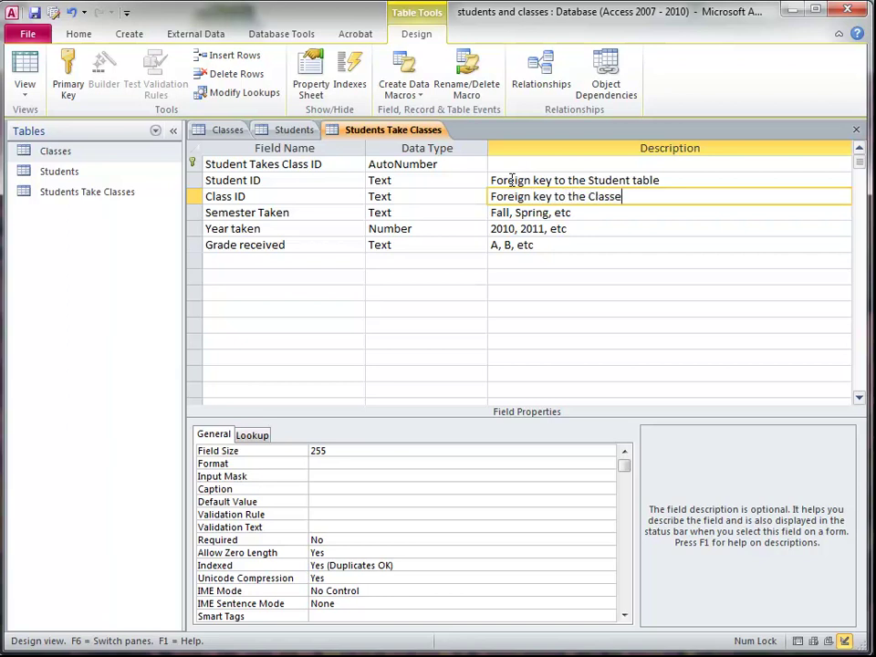
text(s table)
Step: Examine the Student ID values and their matching records in the Students table
click(385, 180)
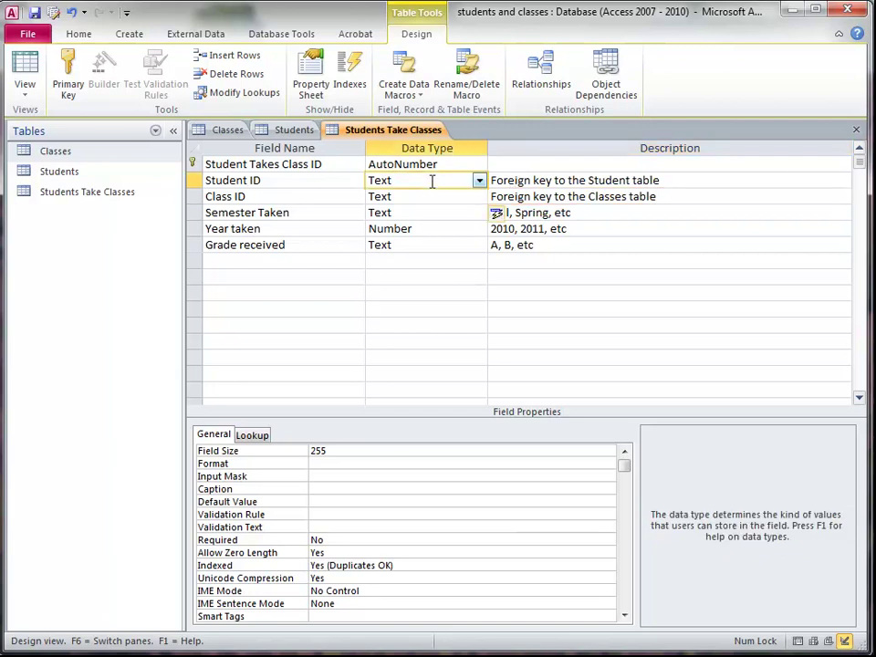
click(279, 130)
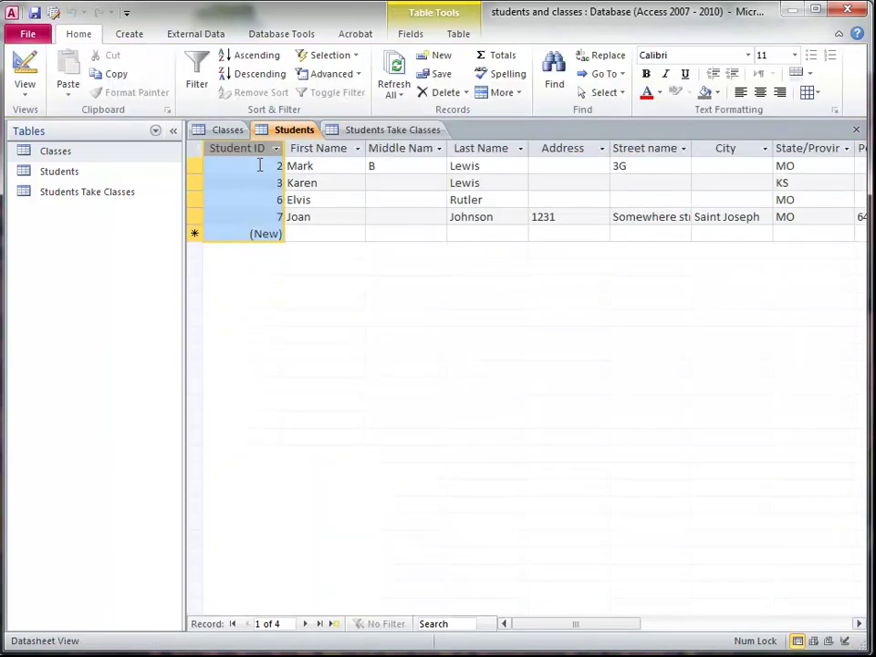
key(Down)
key(Down)
key(Down)
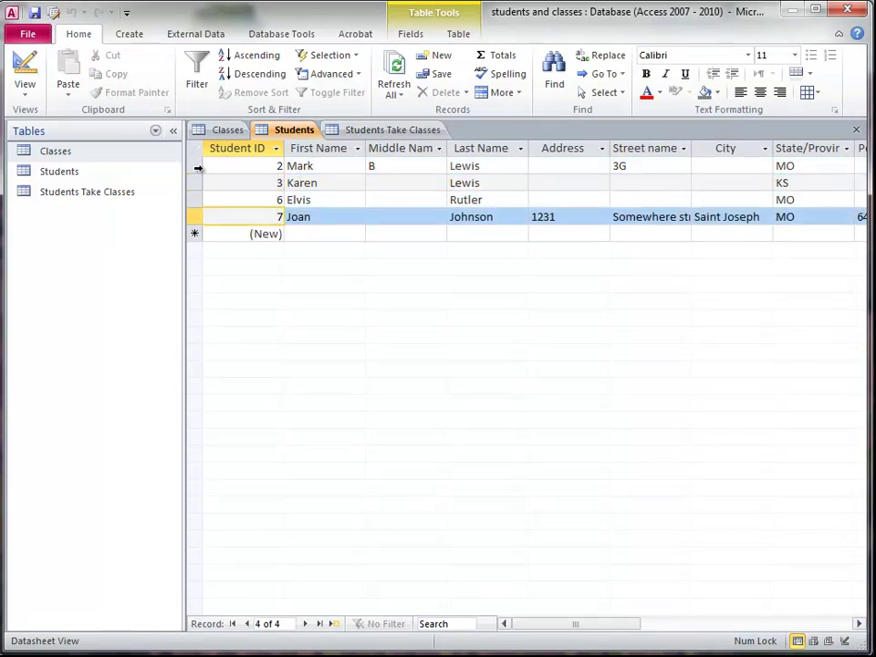
click(195, 166)
click(195, 183)
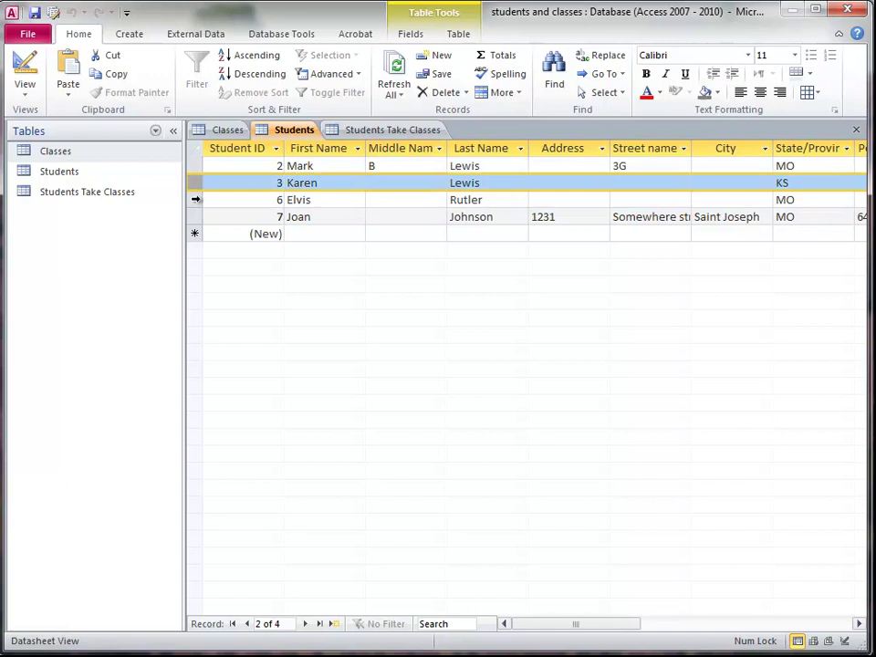
click(195, 200)
click(260, 168)
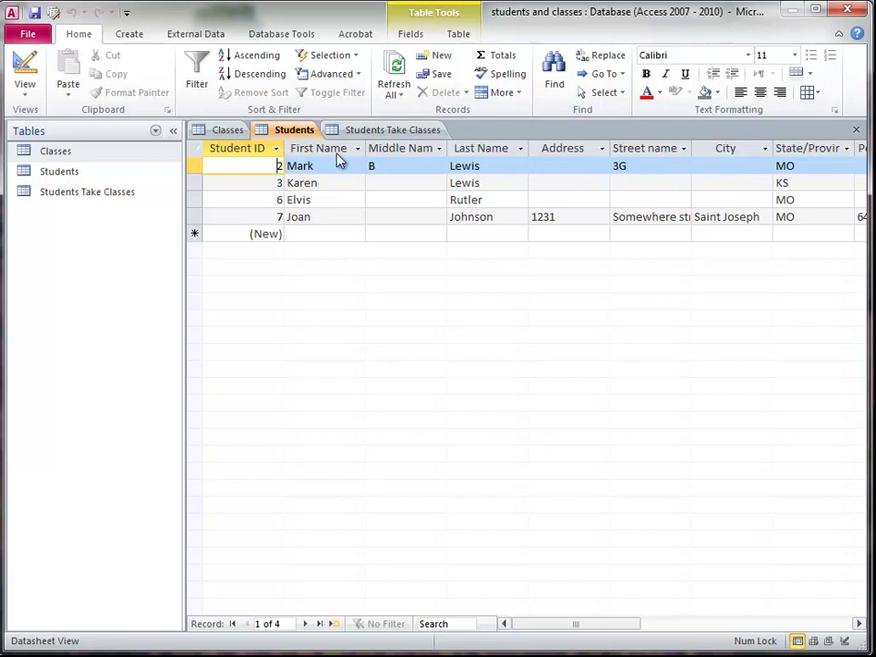
Step: Start the Lookup Wizard for Student ID in Students Take Classes, getting its values from the Students table
click(374, 135)
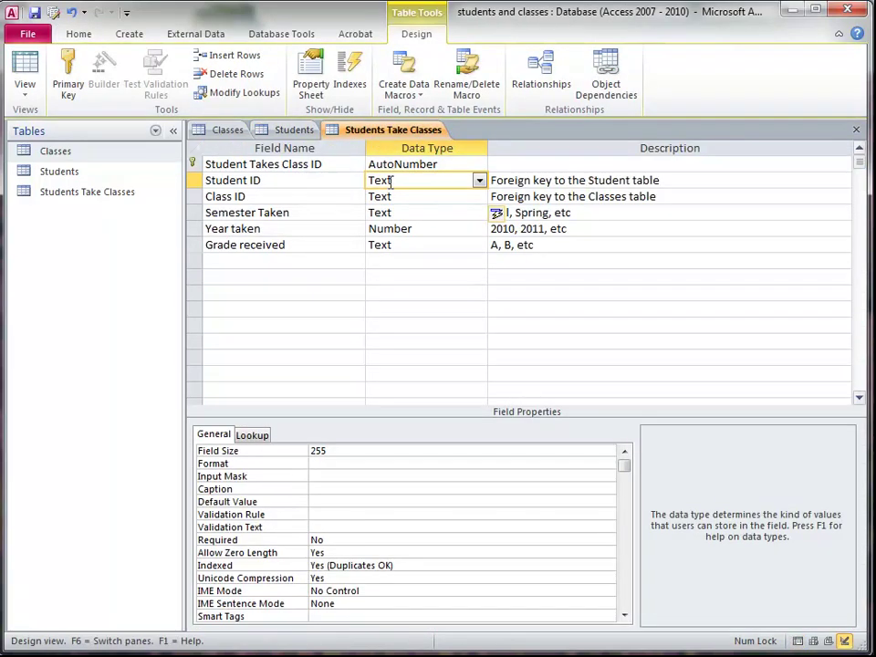
click(479, 181)
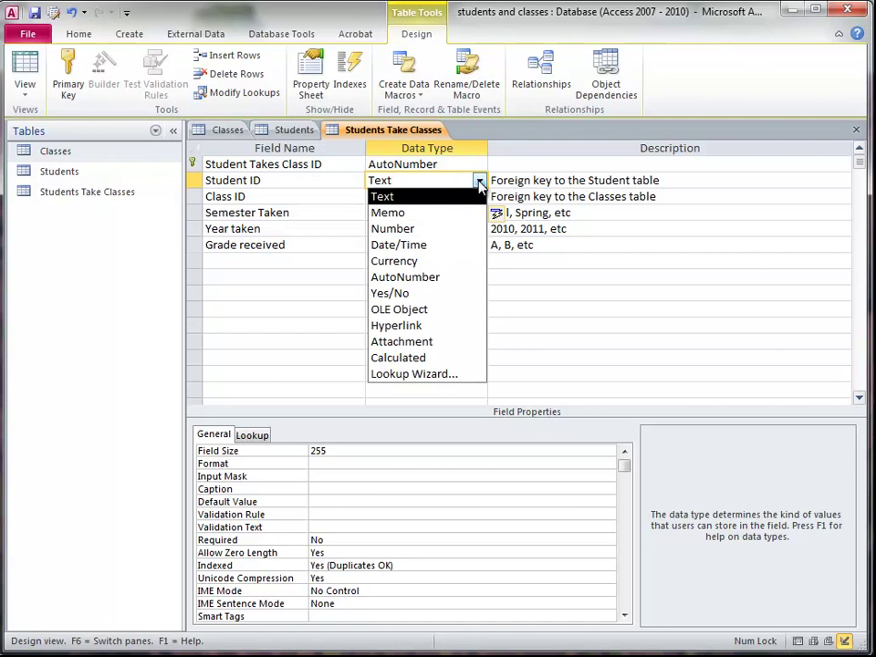
click(415, 376)
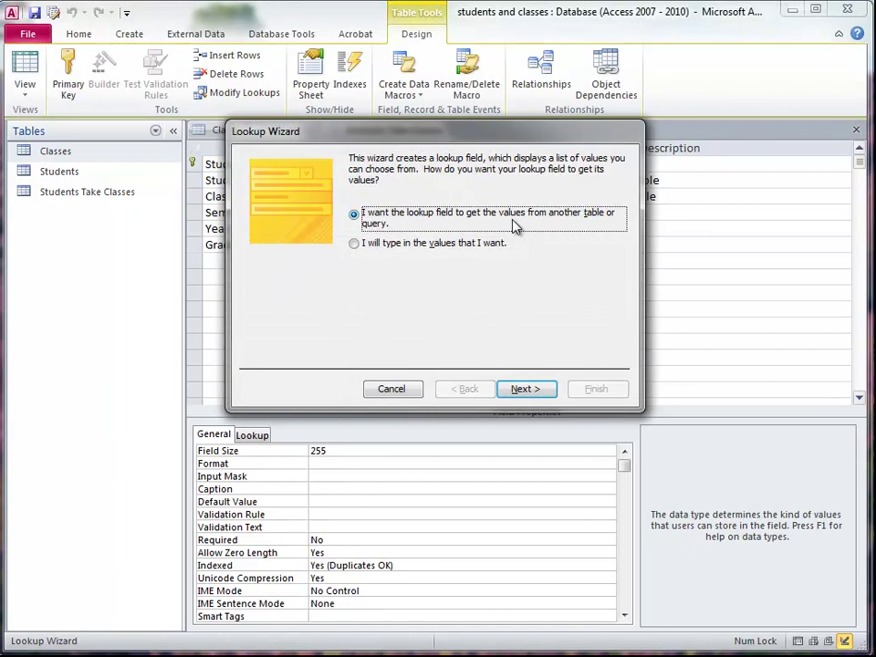
click(527, 391)
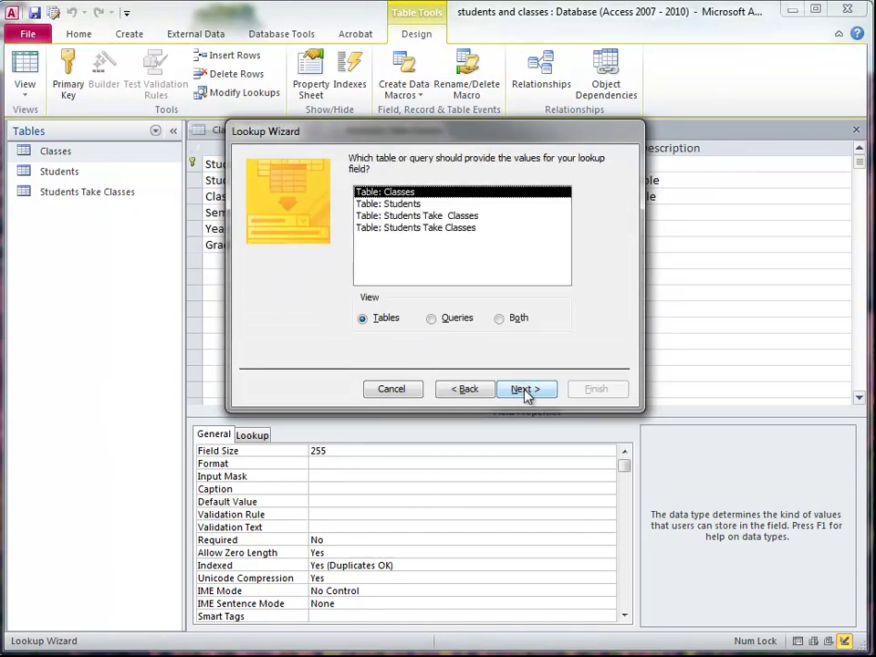
click(402, 203)
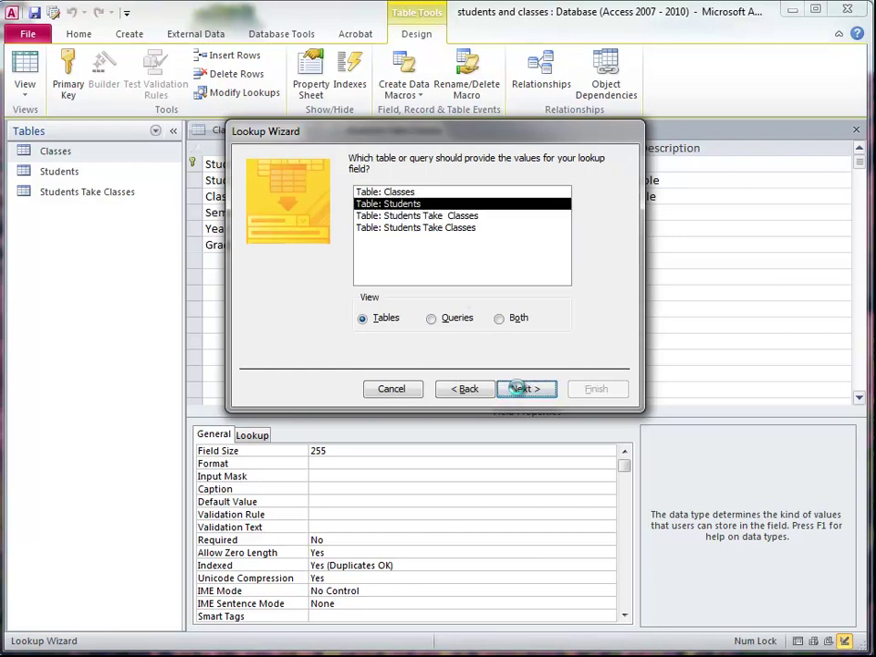
click(516, 388)
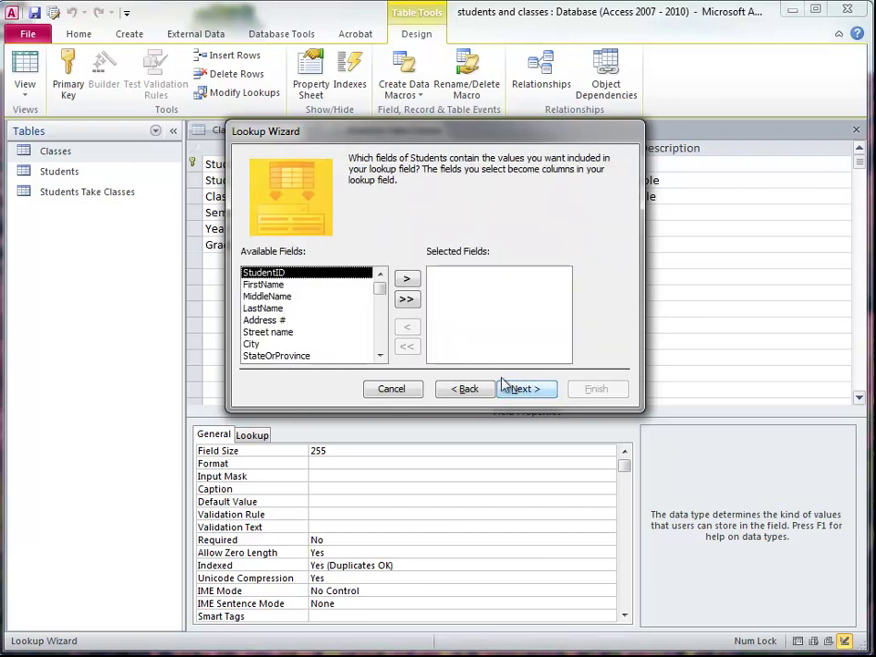
Step: Include StudentID, FirstName, LastName and PhoneNumber as the lookup fields
click(407, 279)
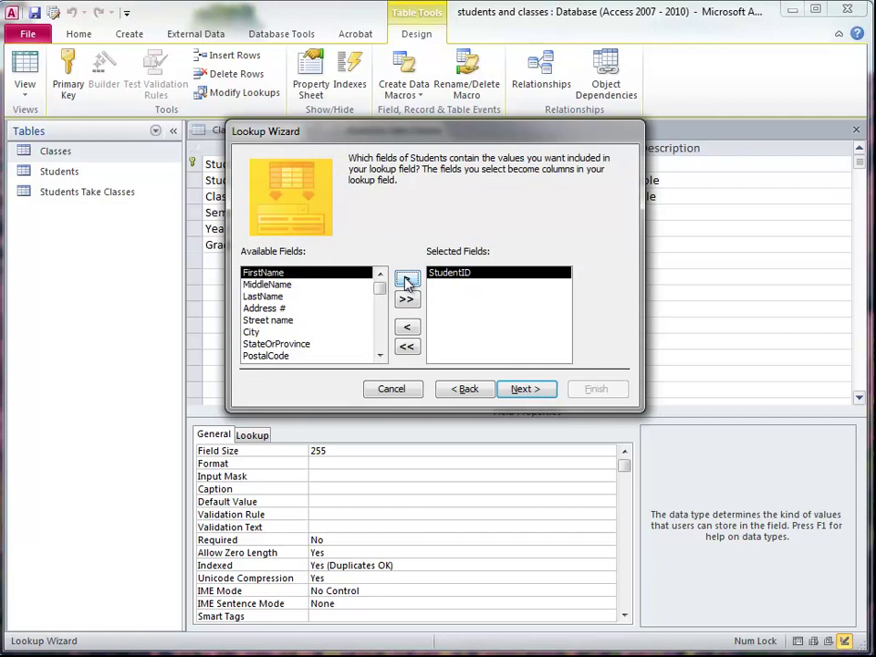
click(407, 279)
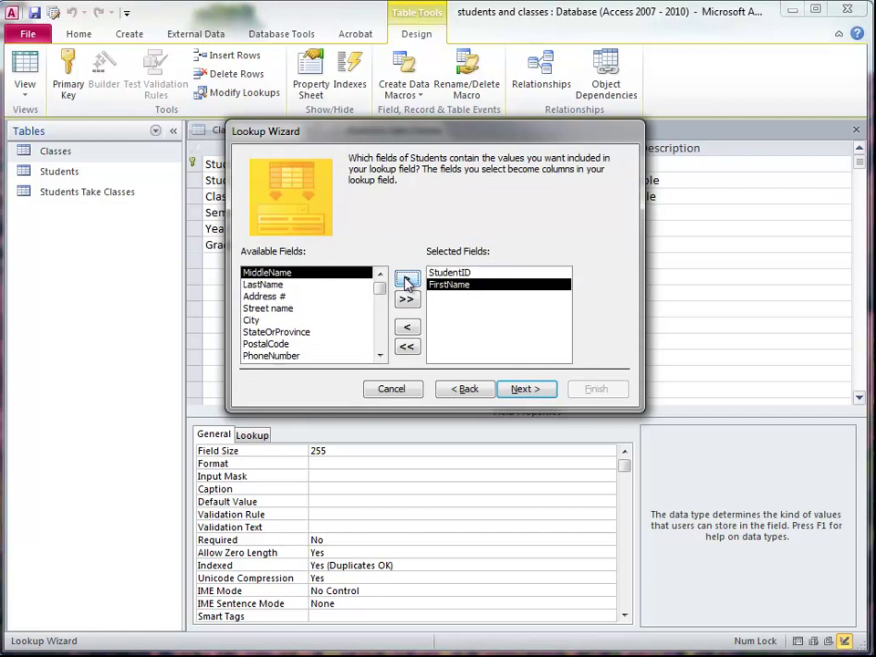
double_click(279, 297)
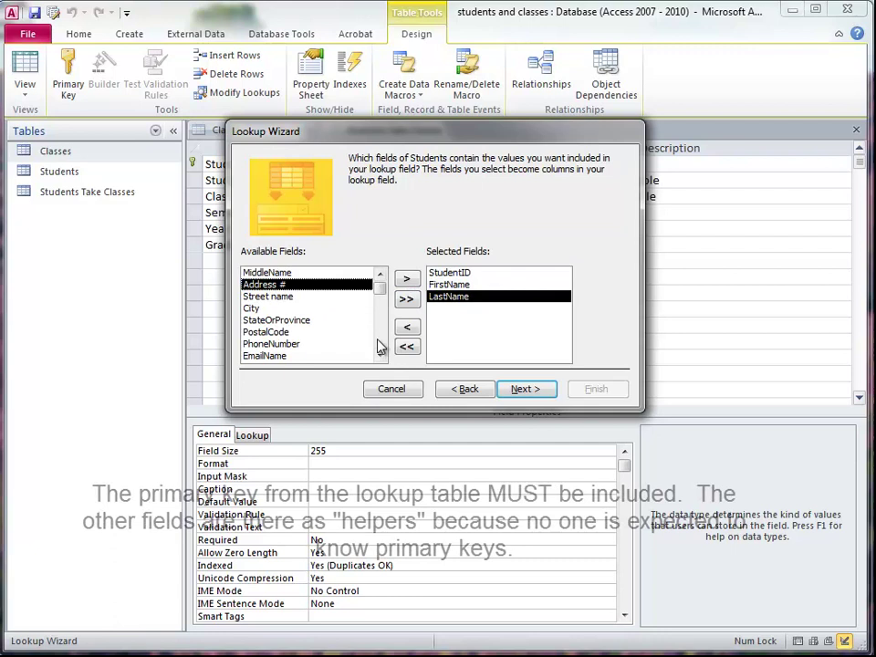
double_click(264, 346)
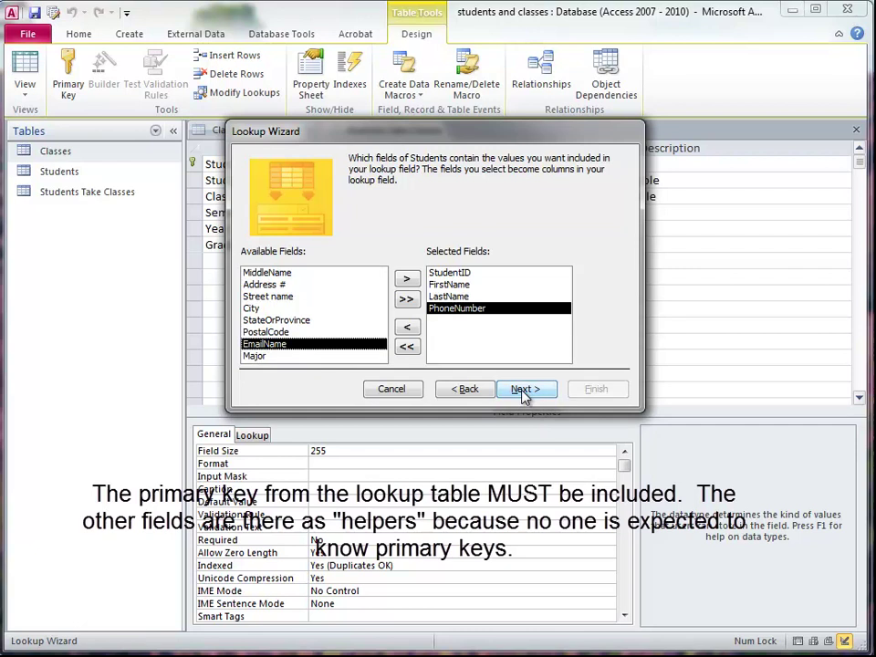
Step: Go through the selected lookup fields and add City directly after FirstName
click(442, 276)
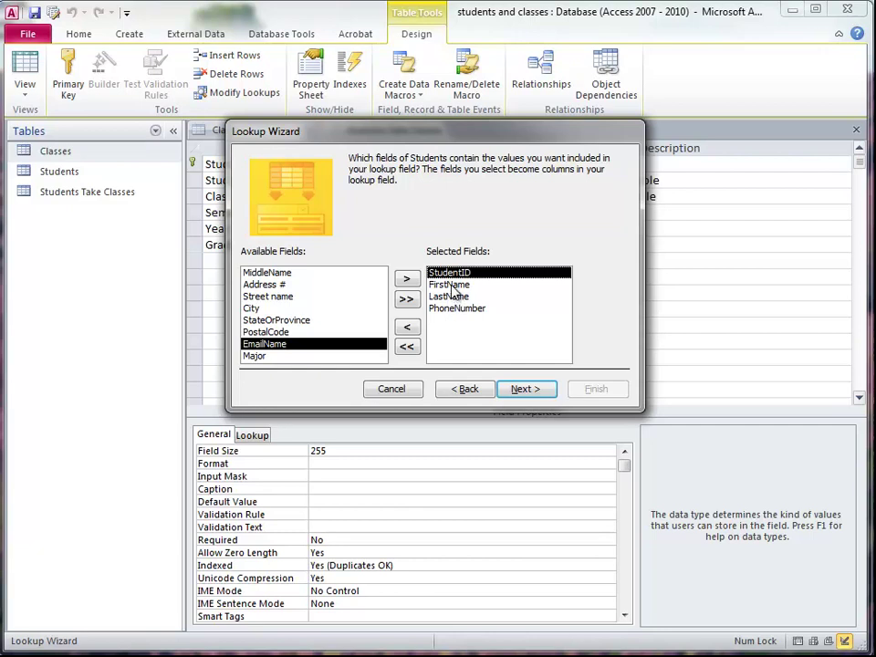
click(452, 286)
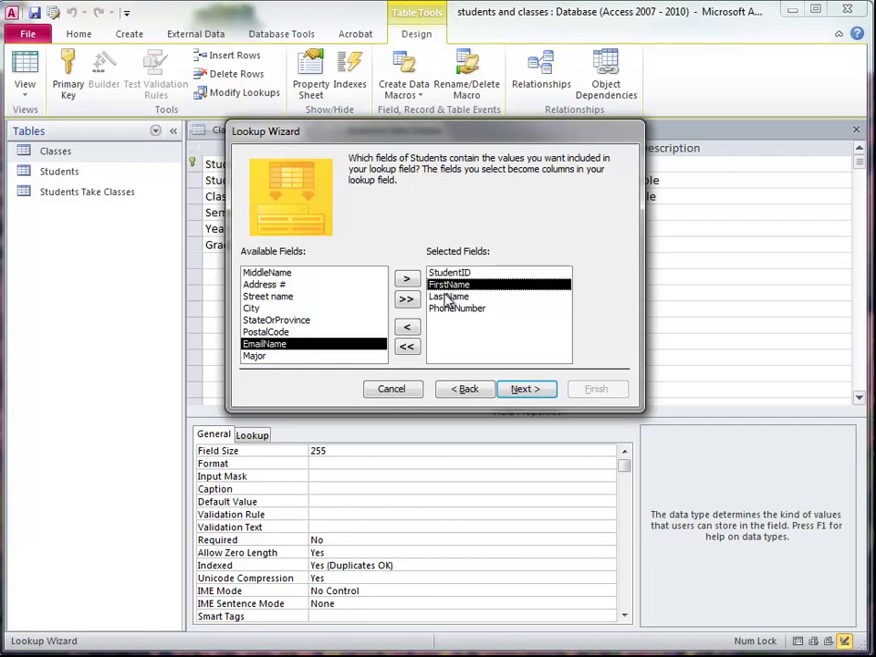
click(448, 298)
click(446, 309)
click(444, 298)
click(440, 286)
double_click(253, 309)
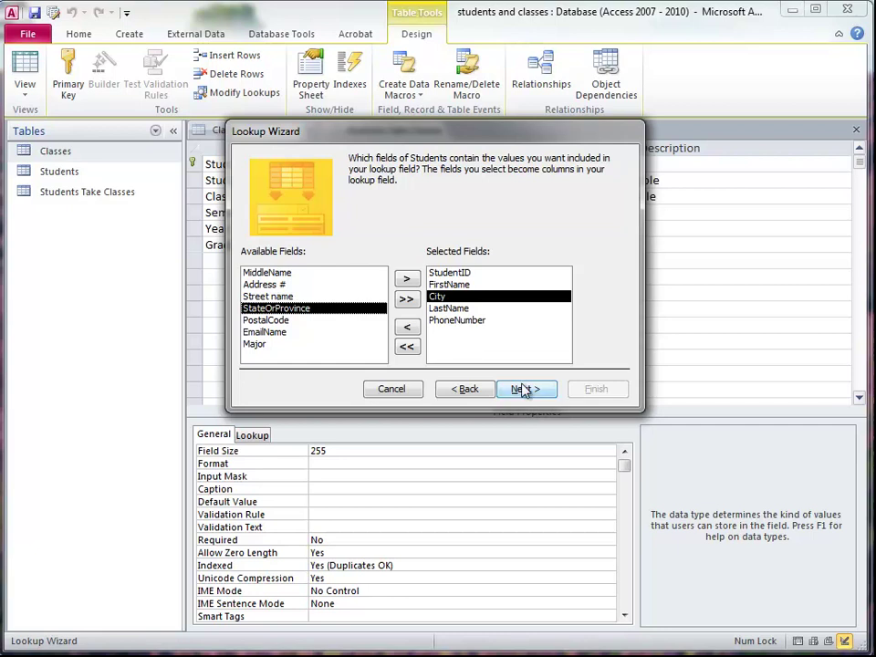
Step: Check the order of the selected lookup fields and continue to the lookup's column layout
click(441, 284)
click(441, 297)
click(443, 308)
click(443, 319)
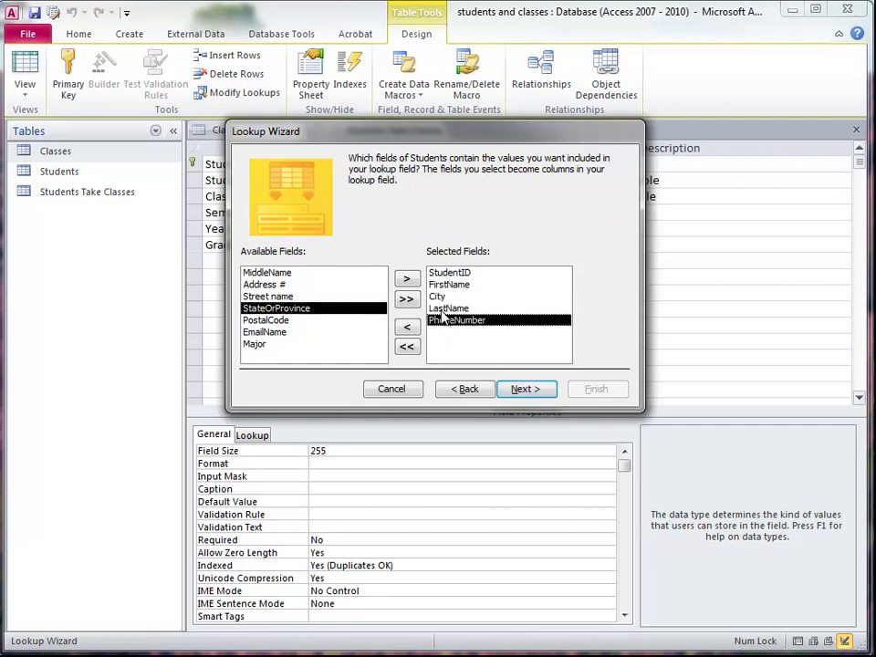
click(438, 297)
click(443, 272)
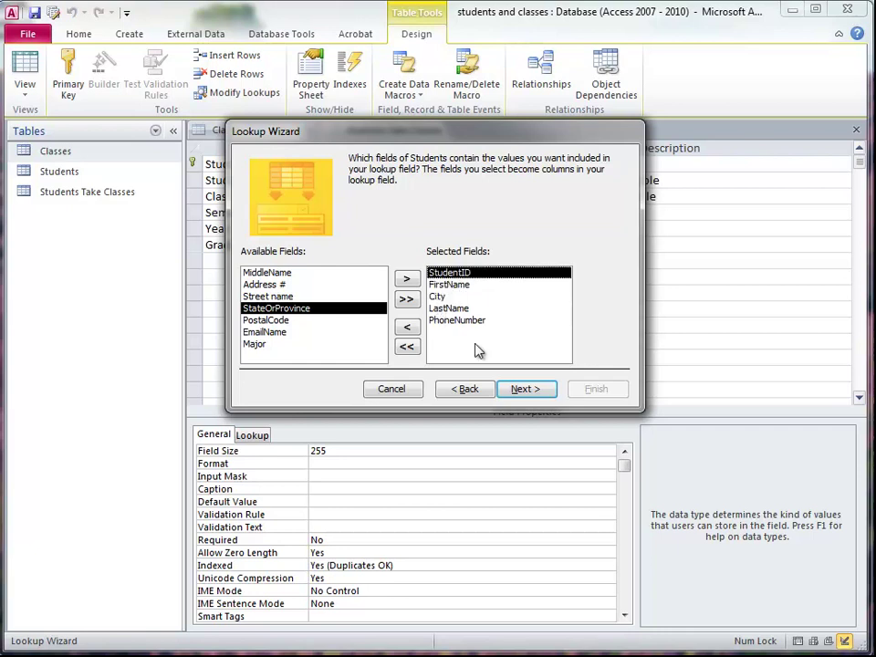
click(525, 391)
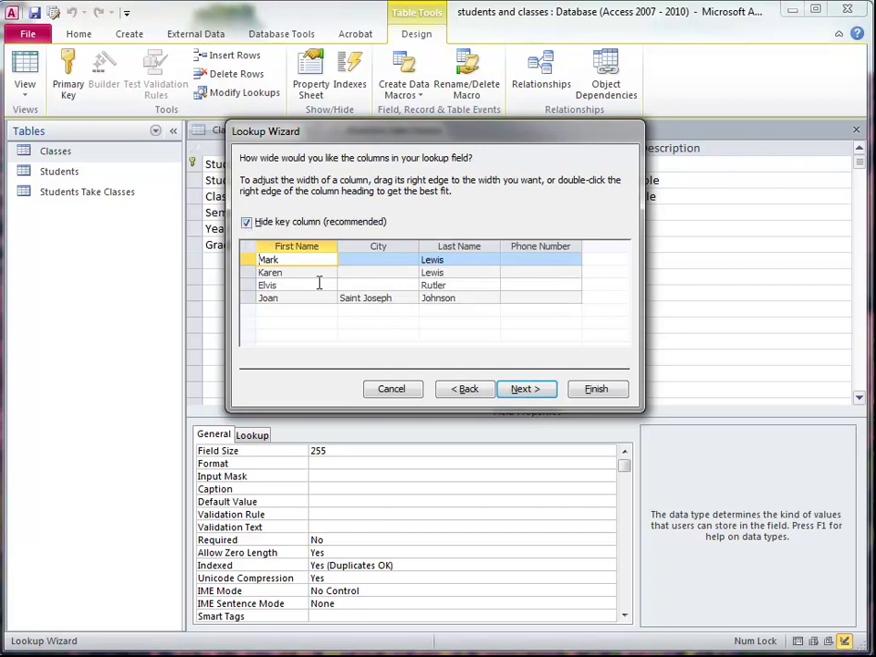
Step: Move the Last Name column in front of First Name in the lookup layout
click(296, 246)
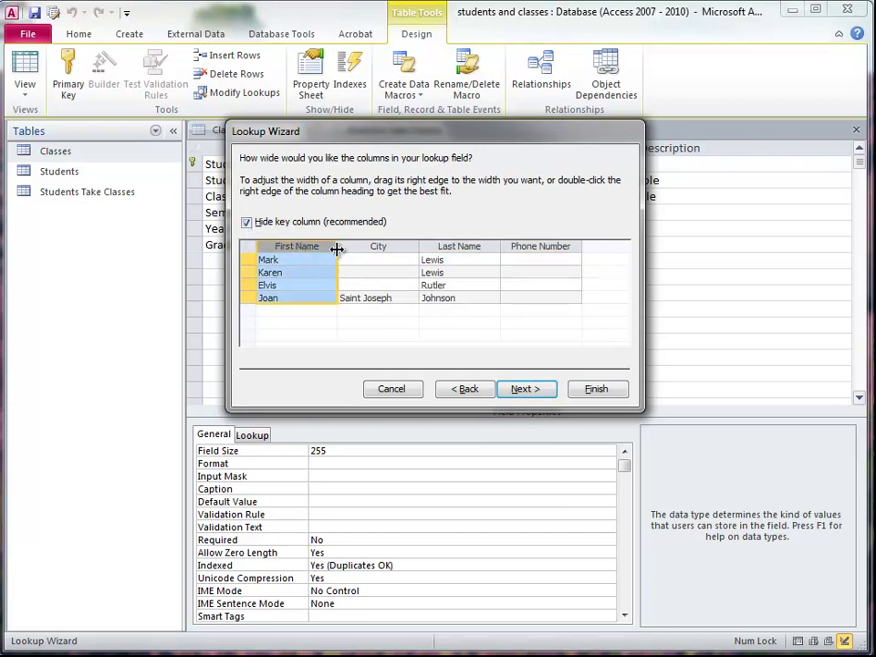
click(369, 247)
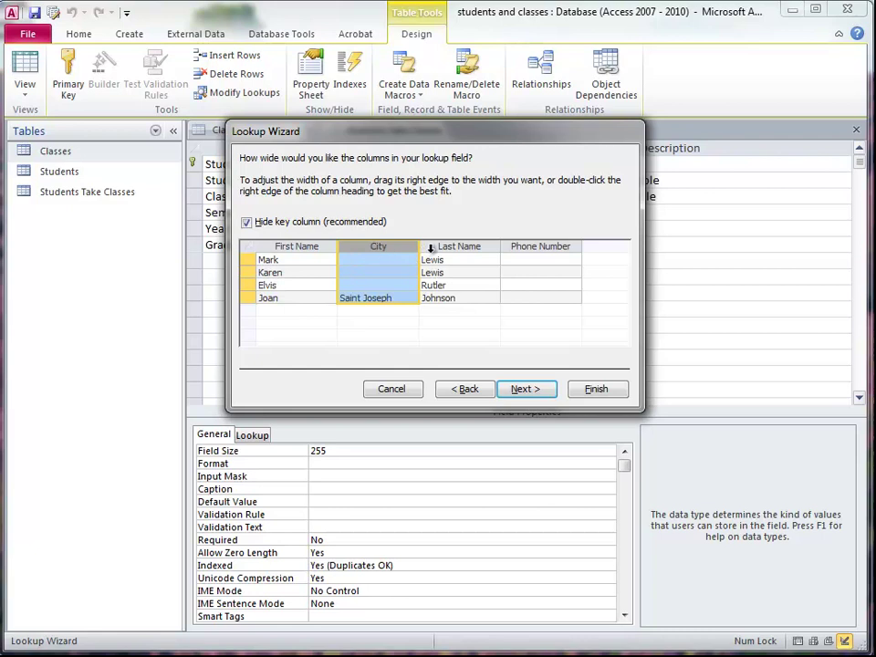
click(473, 247)
click(300, 247)
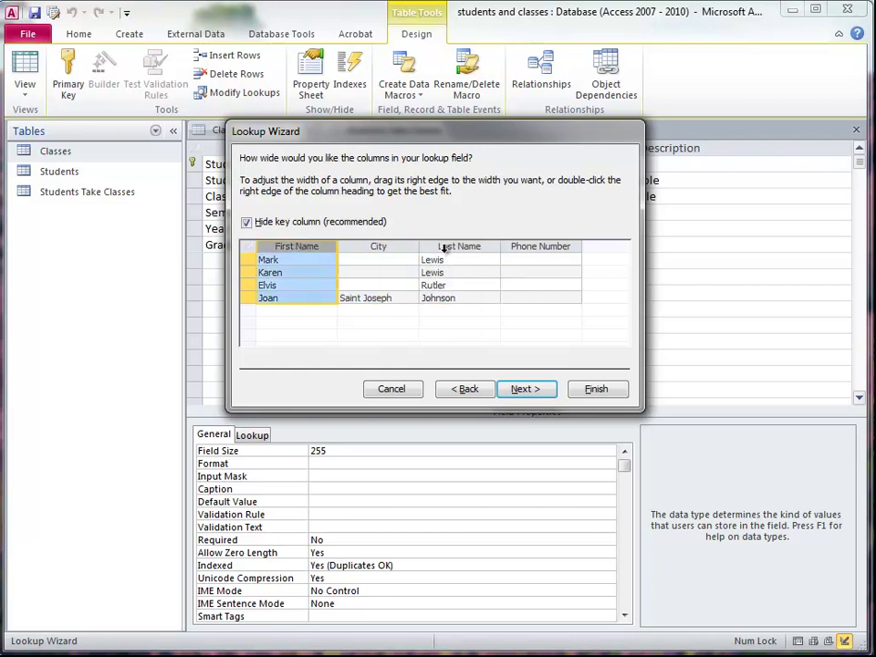
click(445, 248)
drag(449, 250, 265, 248)
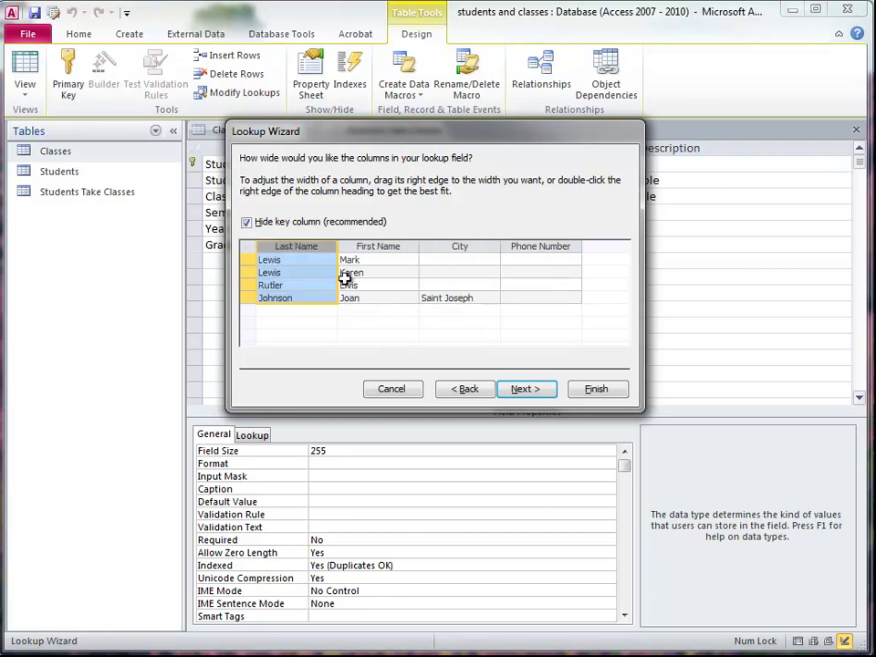
Step: Preview the key column but keep it hidden, then finish the lookup labelled Student ID and save the table
click(247, 223)
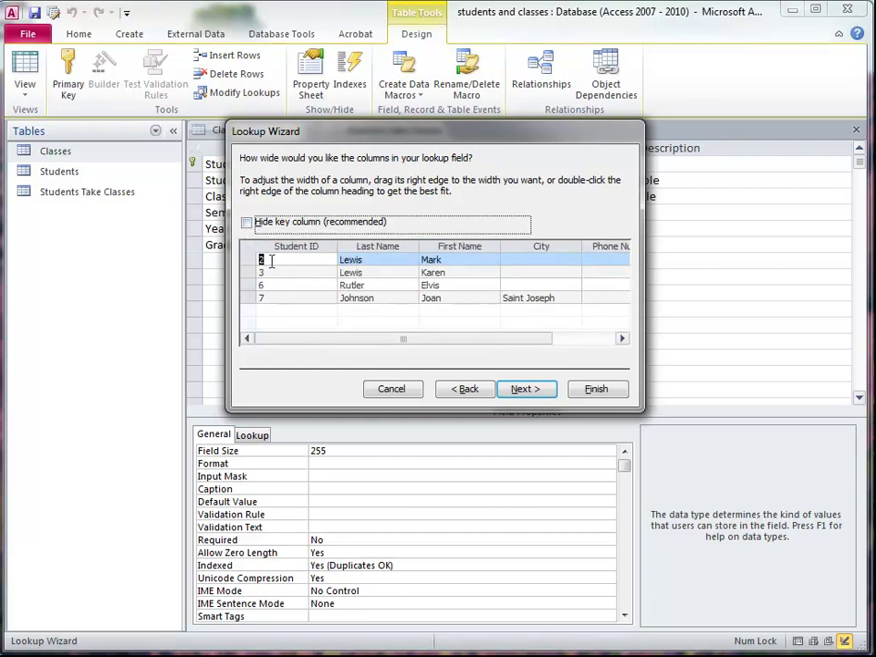
click(248, 223)
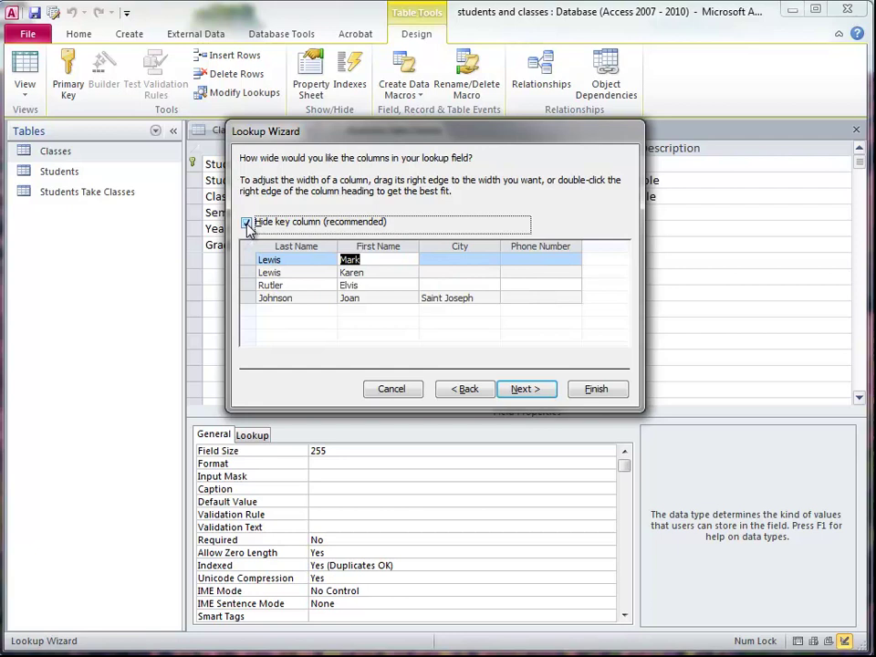
click(529, 390)
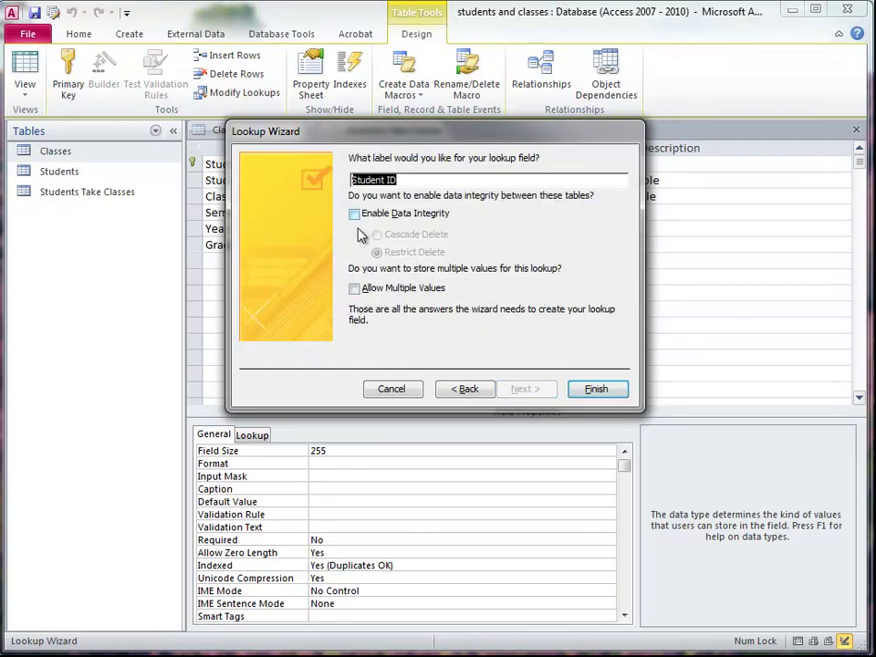
click(594, 389)
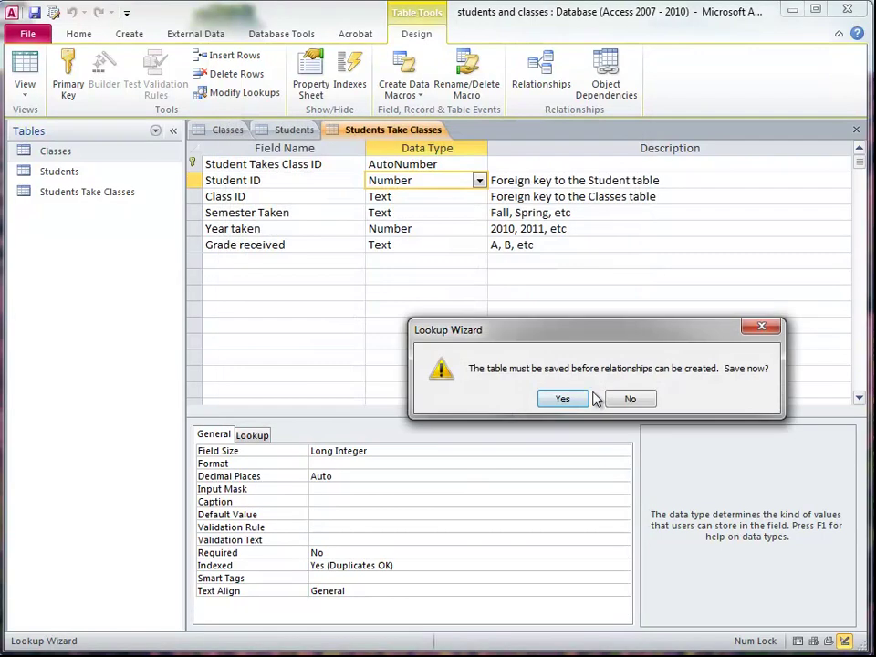
click(557, 402)
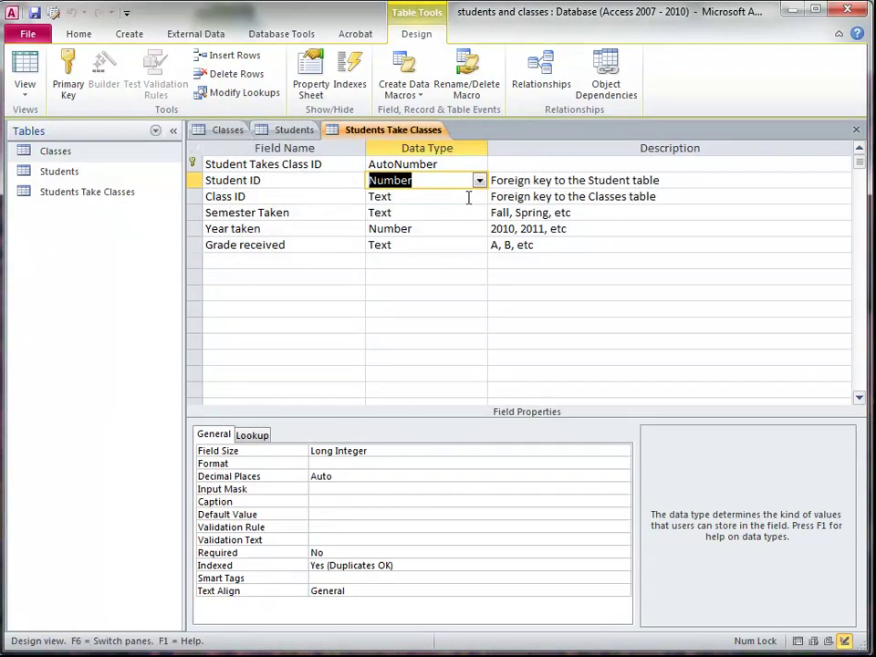
Step: Start a lookup for the Class ID field that gets its values from the Classes table
click(468, 197)
click(479, 196)
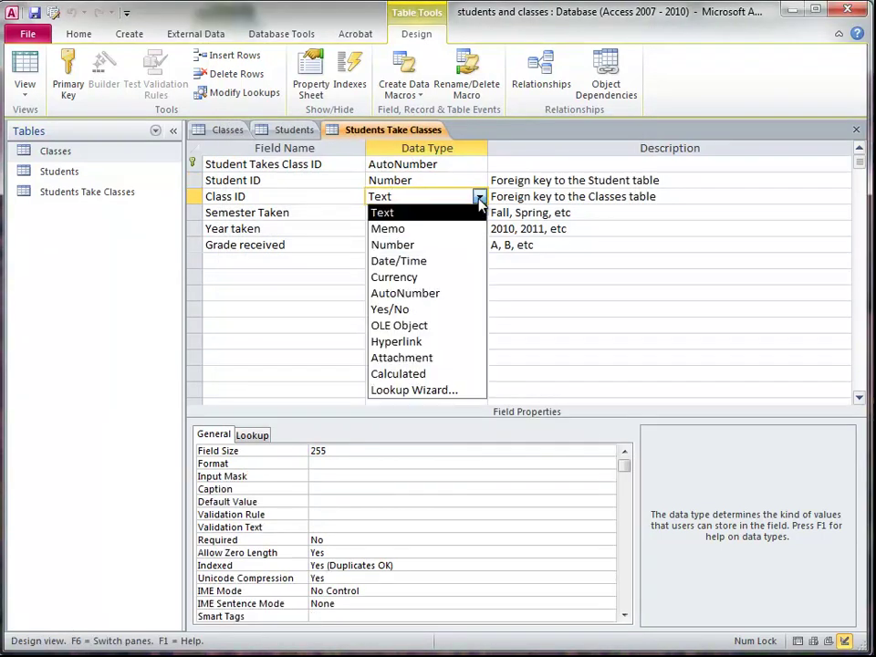
click(429, 390)
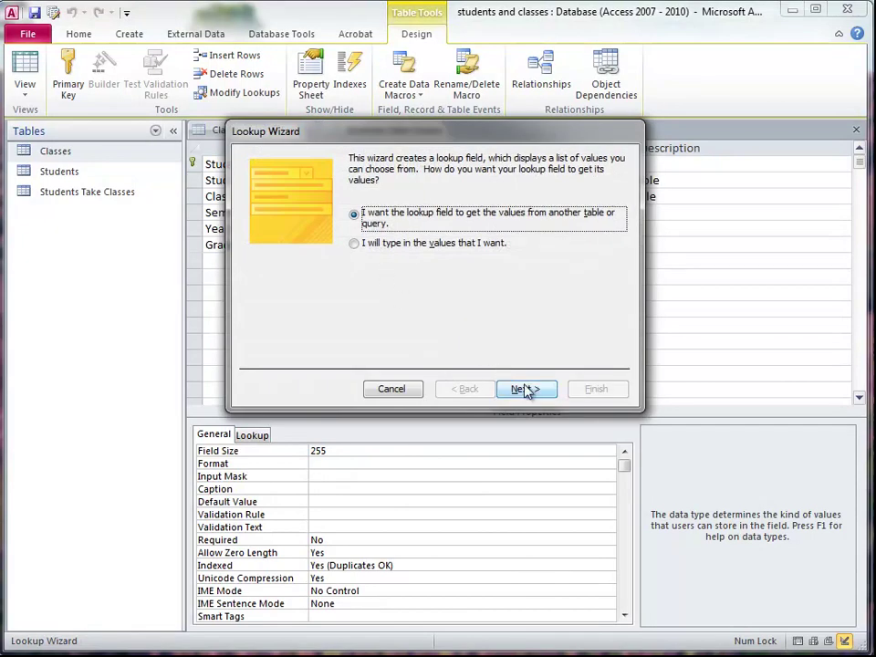
click(527, 390)
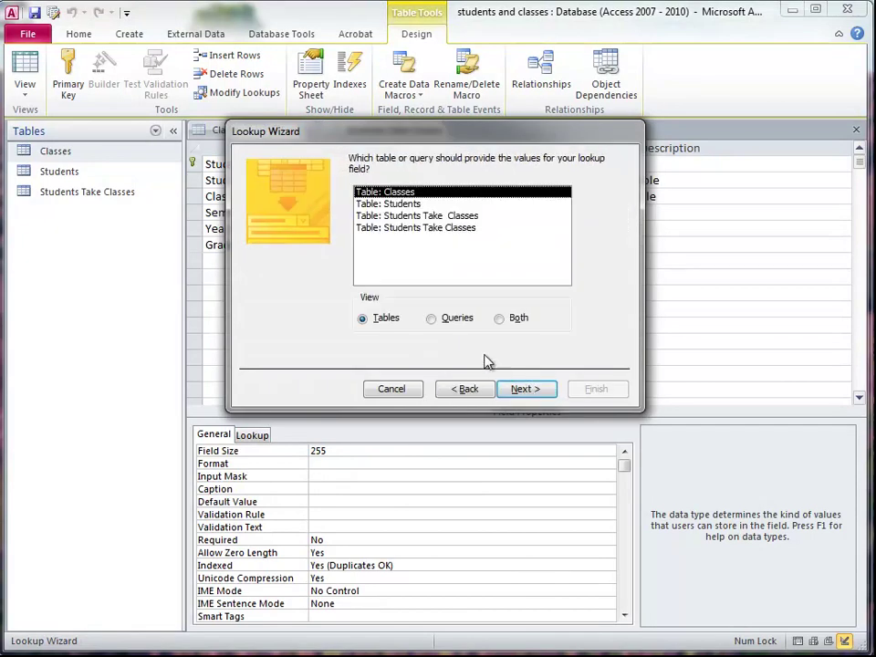
double_click(399, 194)
Step: Include ClassID, ClassName, ClassNumber and Title in the lookup, leaving the list without a sort order
click(408, 281)
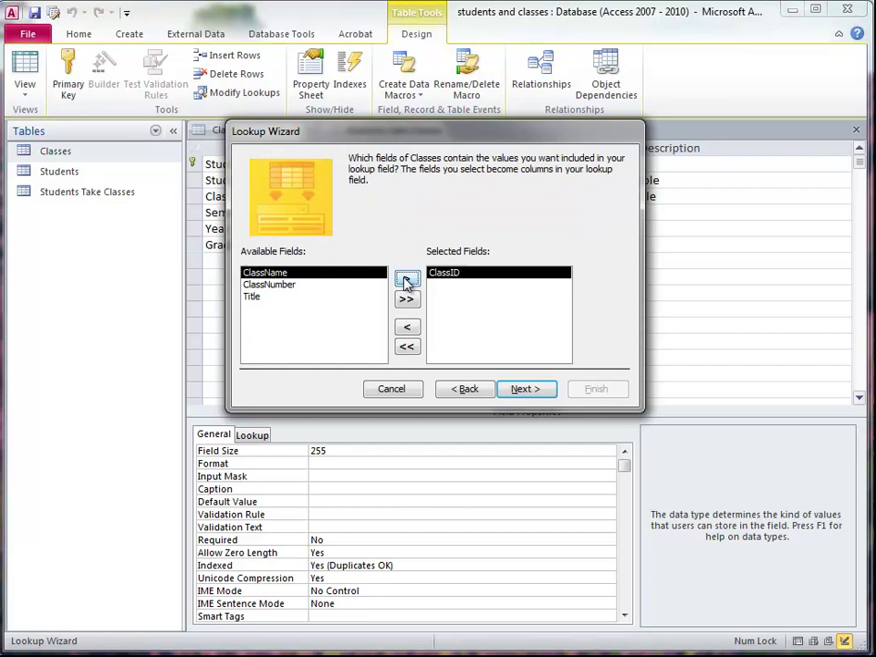
click(408, 282)
click(408, 282)
click(409, 281)
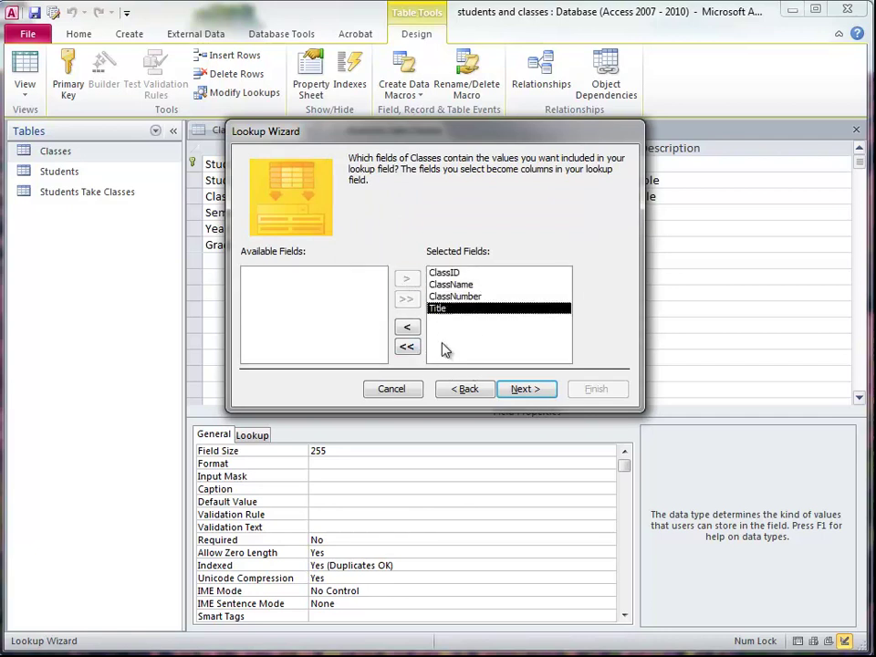
click(523, 390)
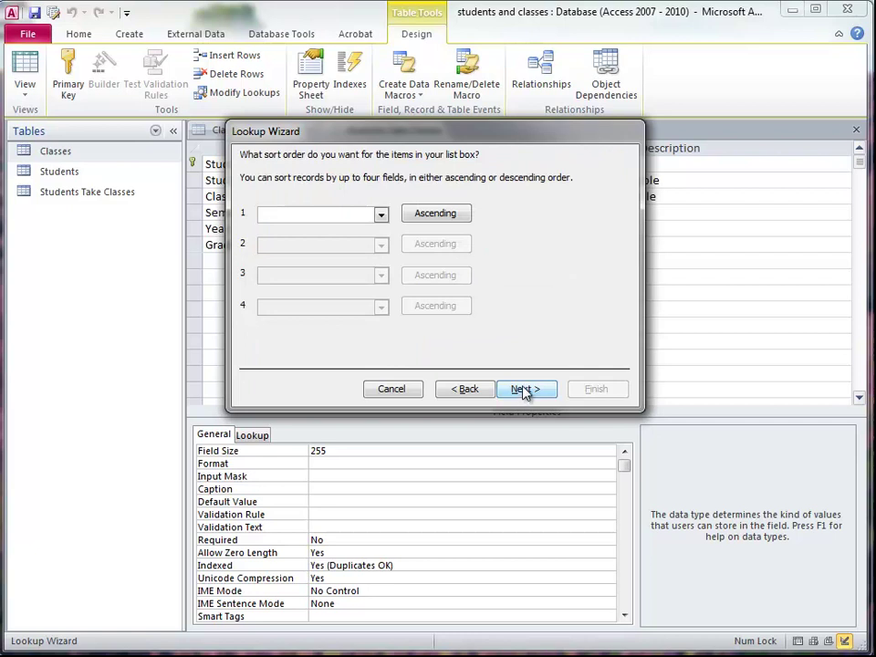
click(525, 390)
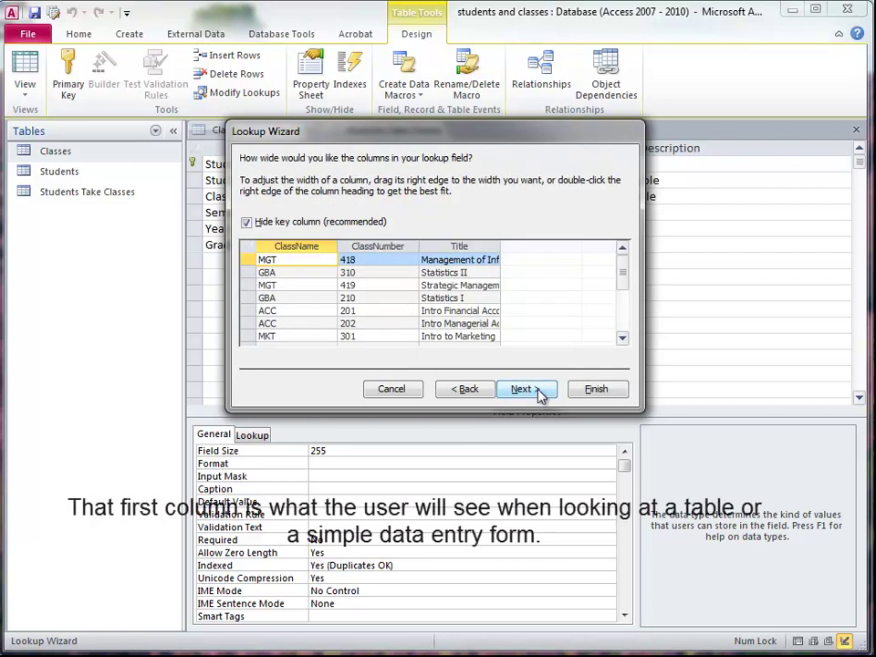
Step: Place the Title column in front of ClassName, then finish the Class ID lookup and save the table
click(457, 247)
drag(457, 247, 260, 247)
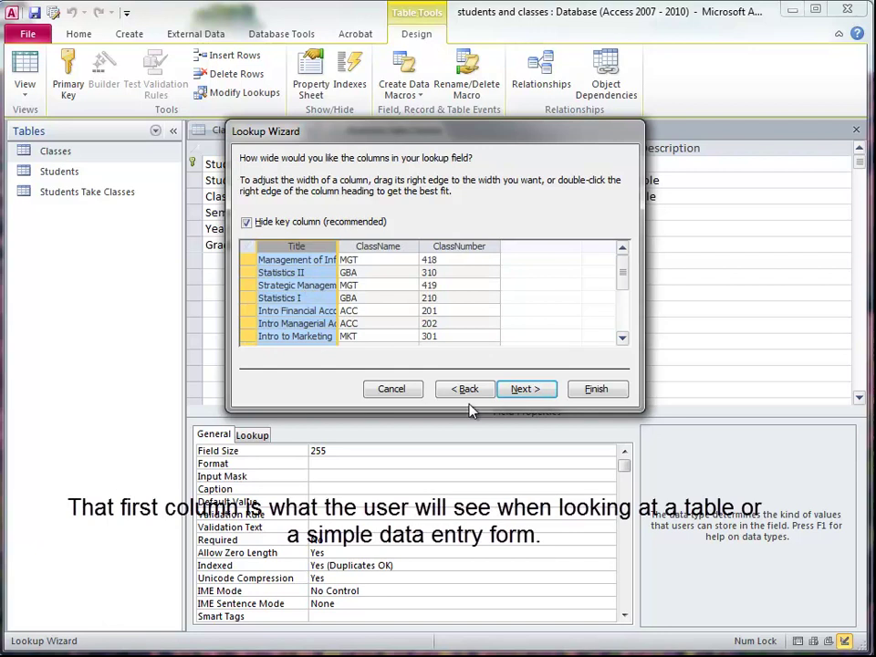
click(525, 389)
click(593, 389)
click(571, 399)
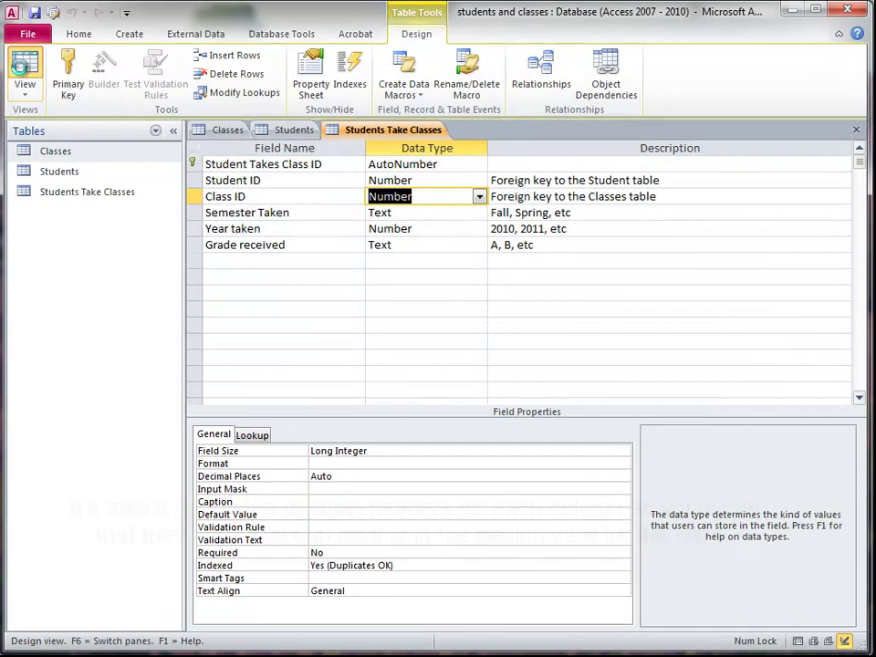
Step: Show the table as a datasheet and start a record with the last listed student and the class Statistics I
click(25, 68)
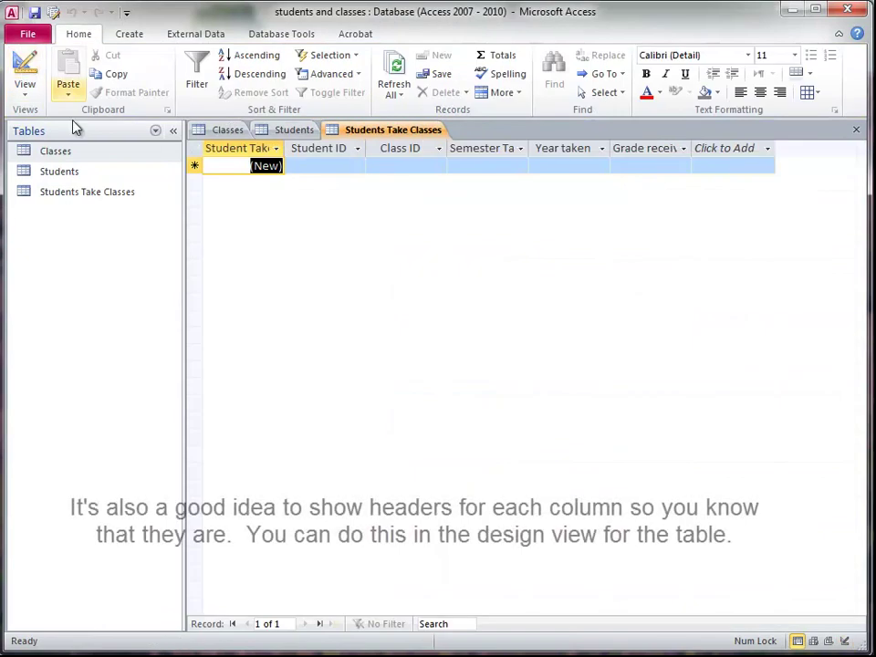
click(337, 165)
click(358, 169)
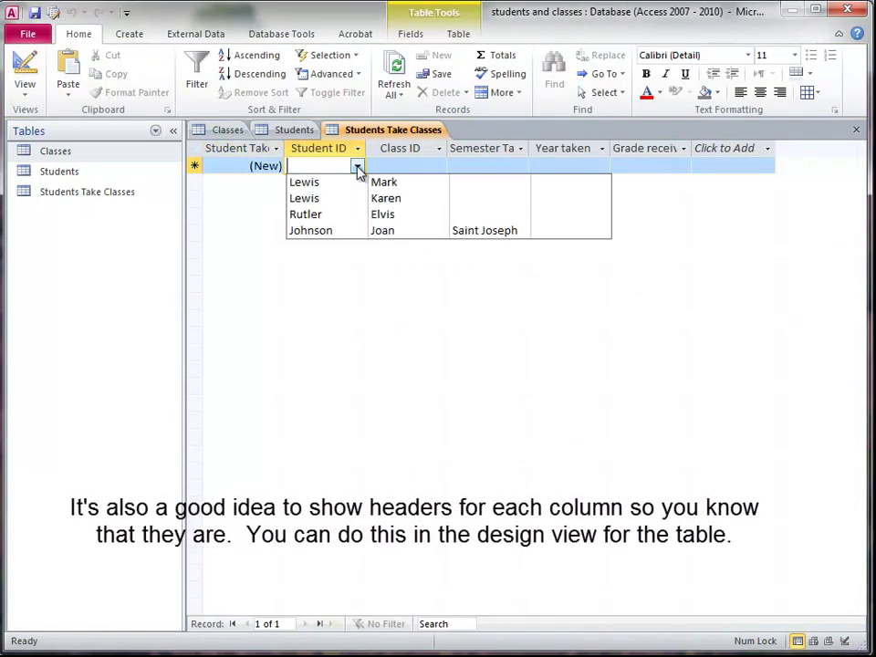
click(347, 231)
click(422, 168)
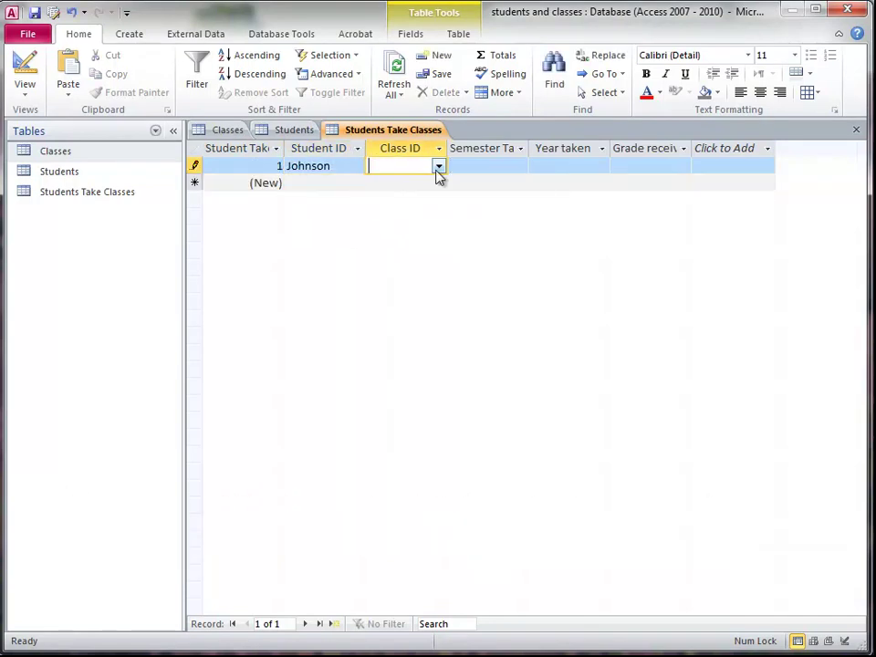
click(439, 167)
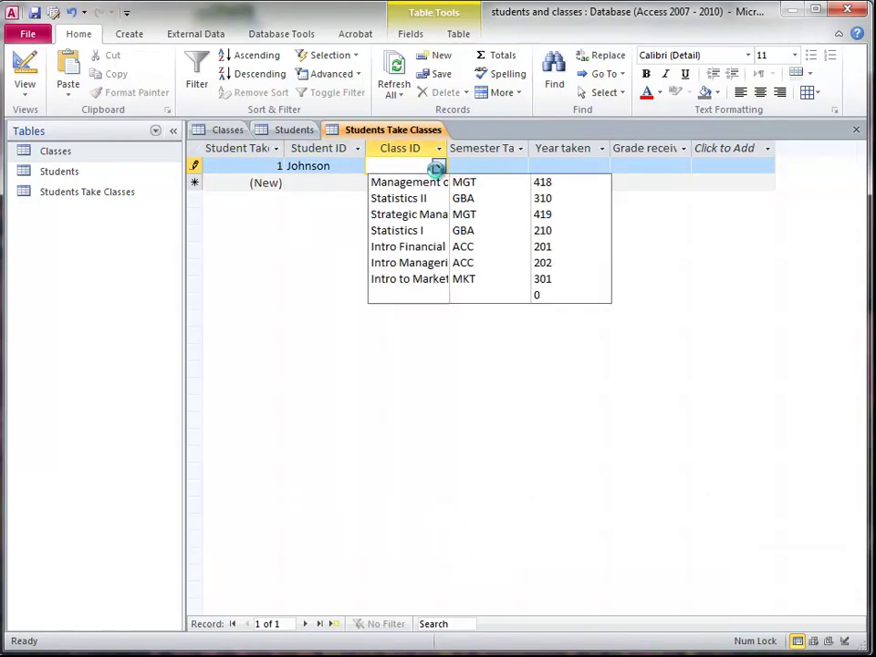
click(433, 233)
Step: Complete the record with semester Fall, year taken 2012 and grade received A, and store it
click(501, 169)
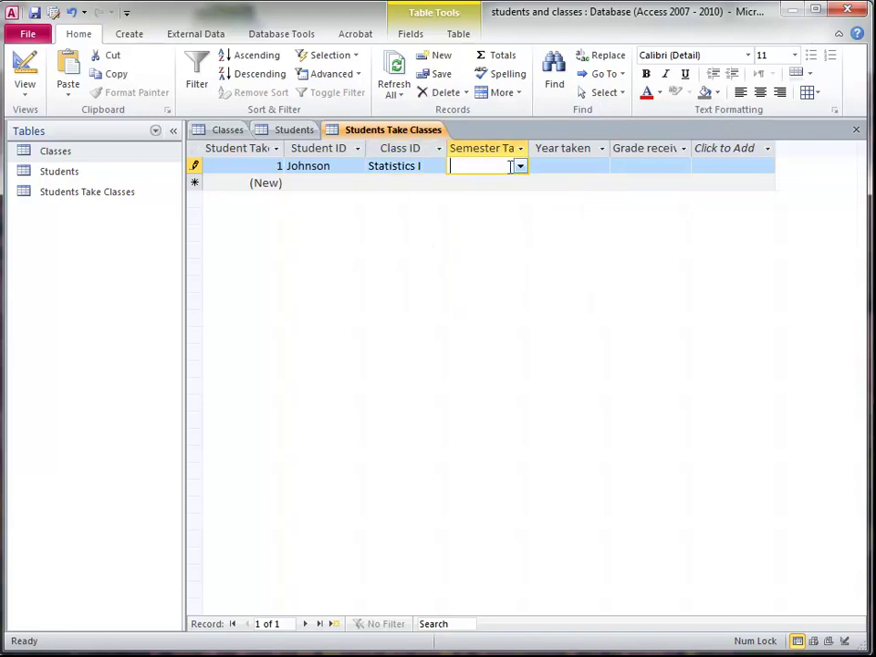
click(519, 166)
click(505, 185)
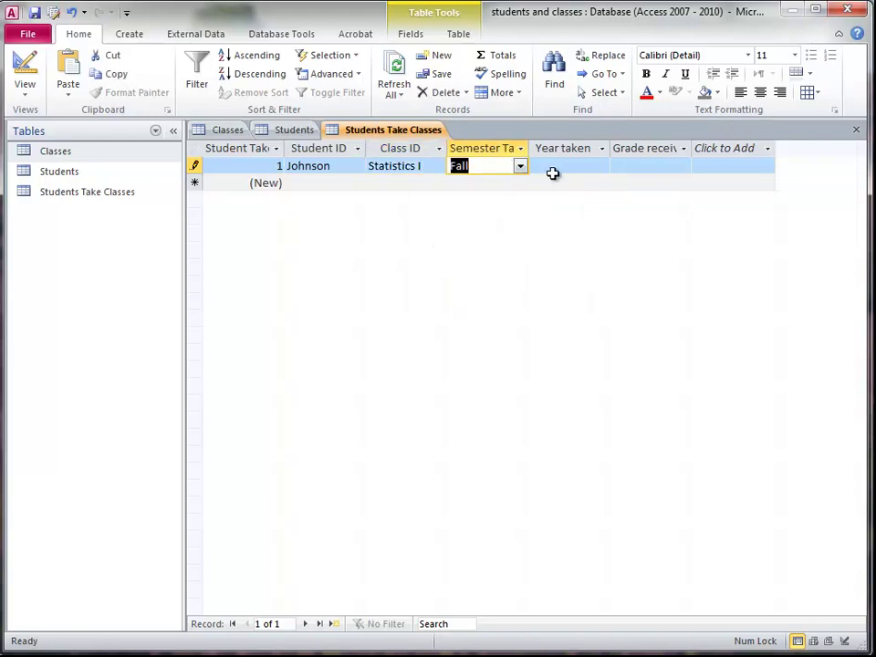
click(564, 168)
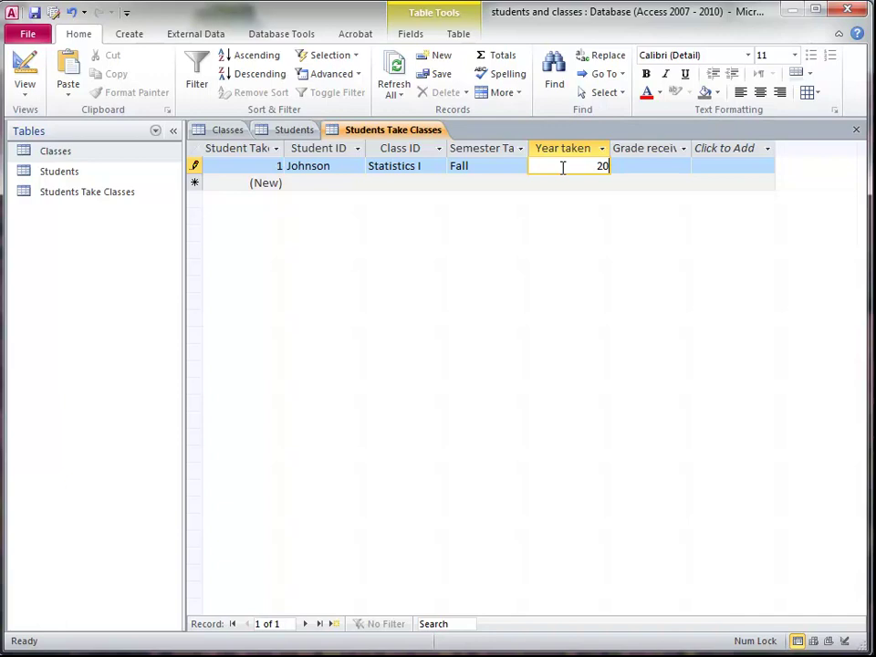
click(661, 166)
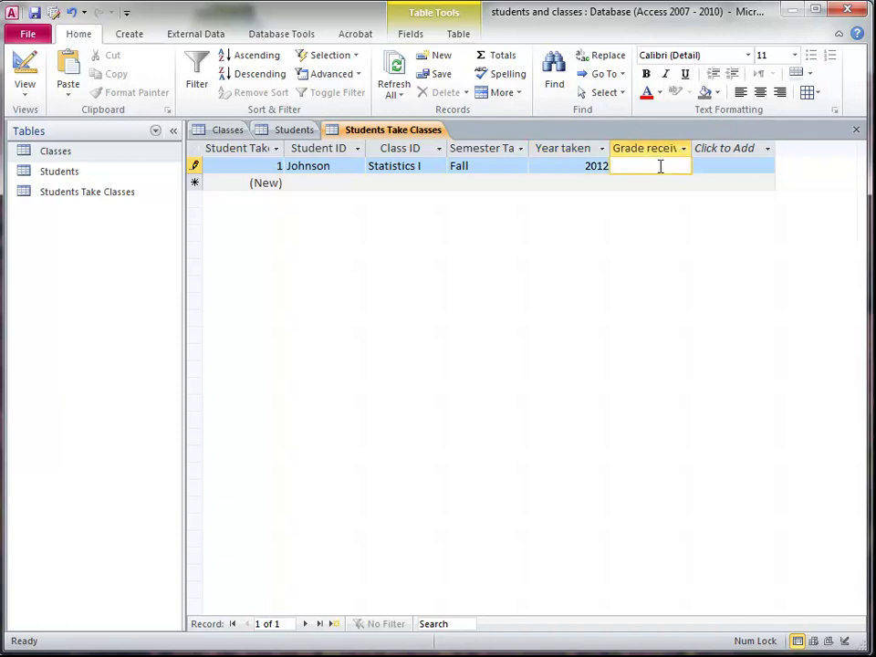
click(554, 168)
click(552, 182)
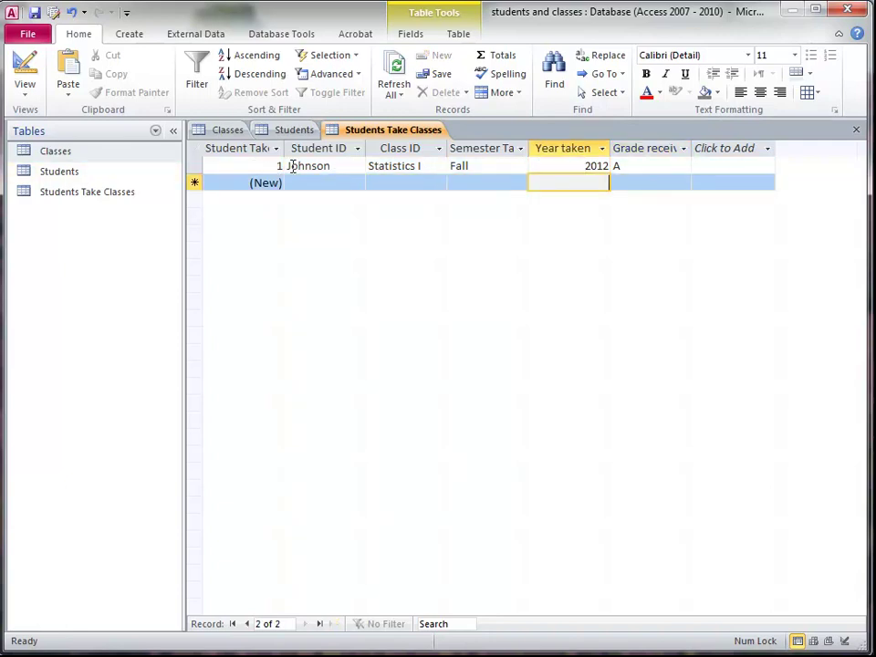
Step: Review each field of the stored enrollment record and look at the Students and Classes tables it refers to
click(331, 165)
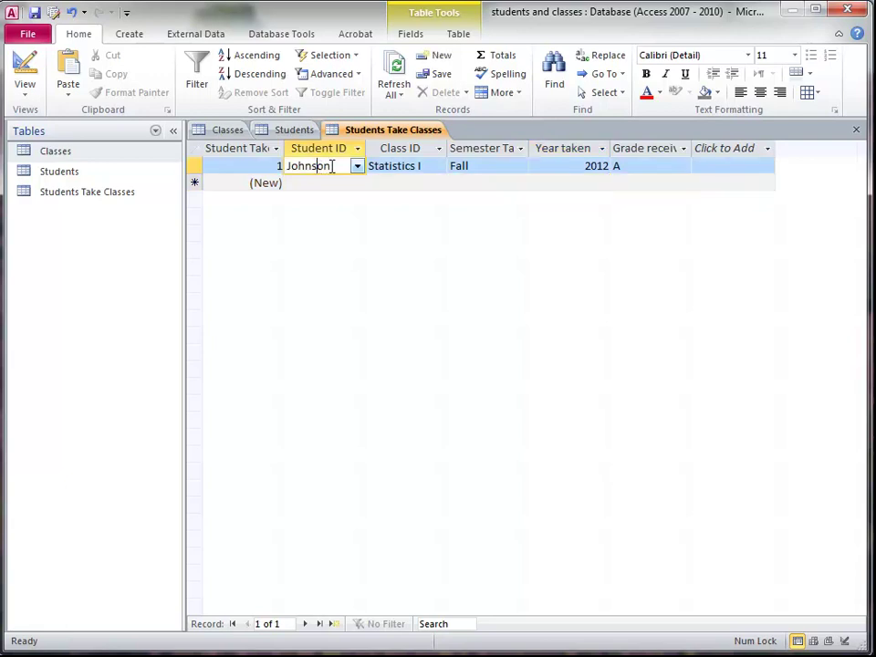
click(403, 165)
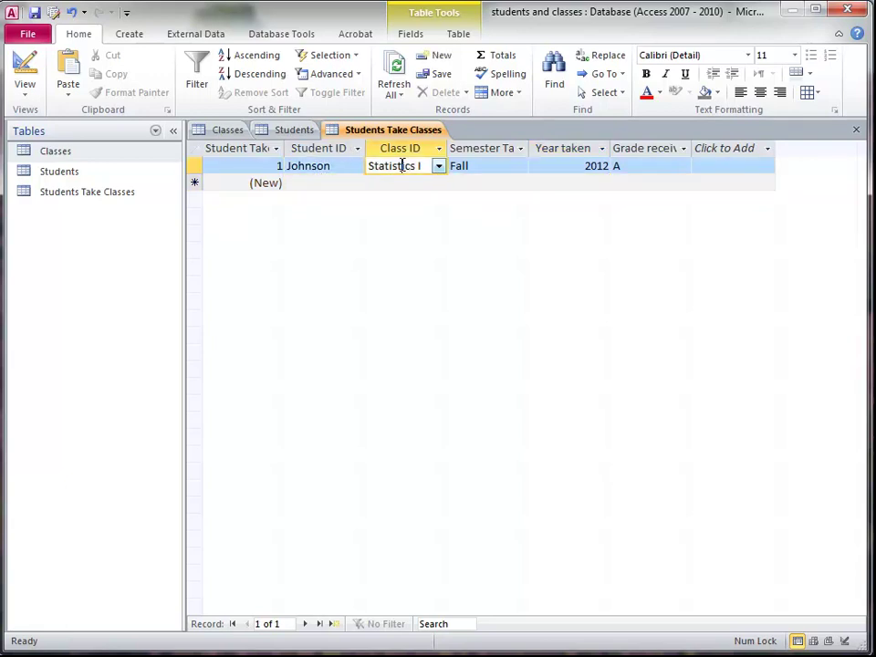
click(491, 165)
click(571, 165)
click(637, 166)
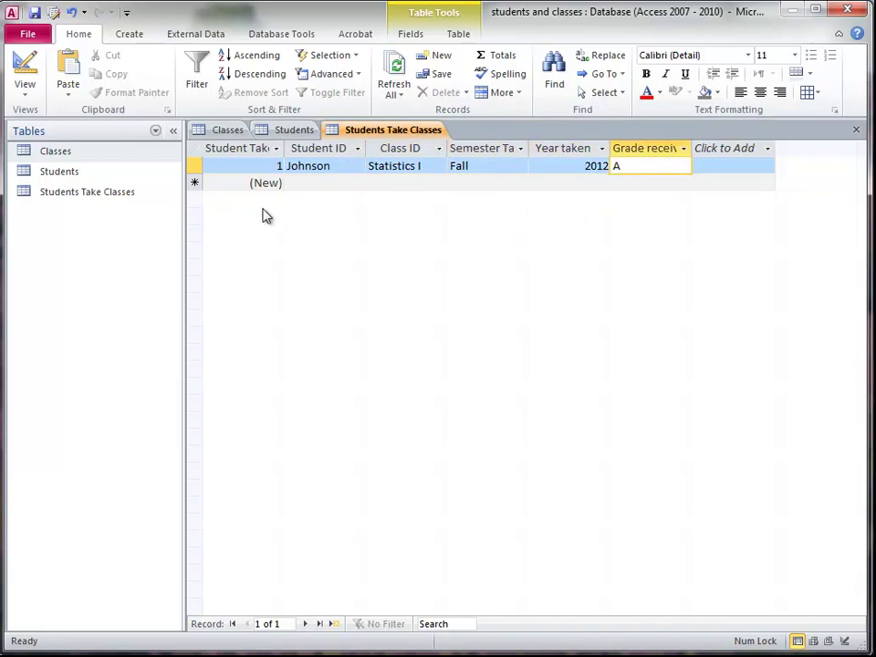
click(289, 132)
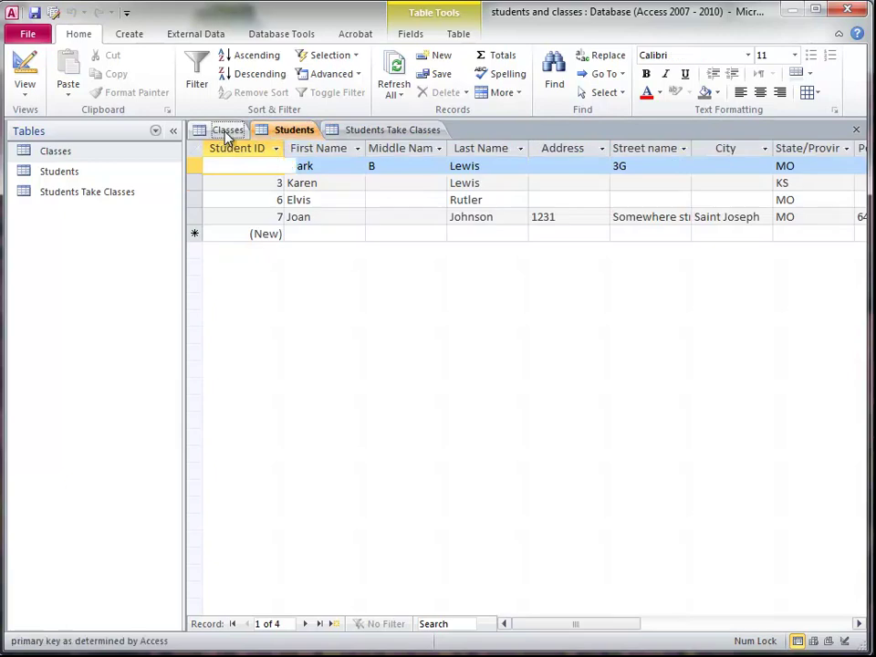
click(228, 131)
click(342, 132)
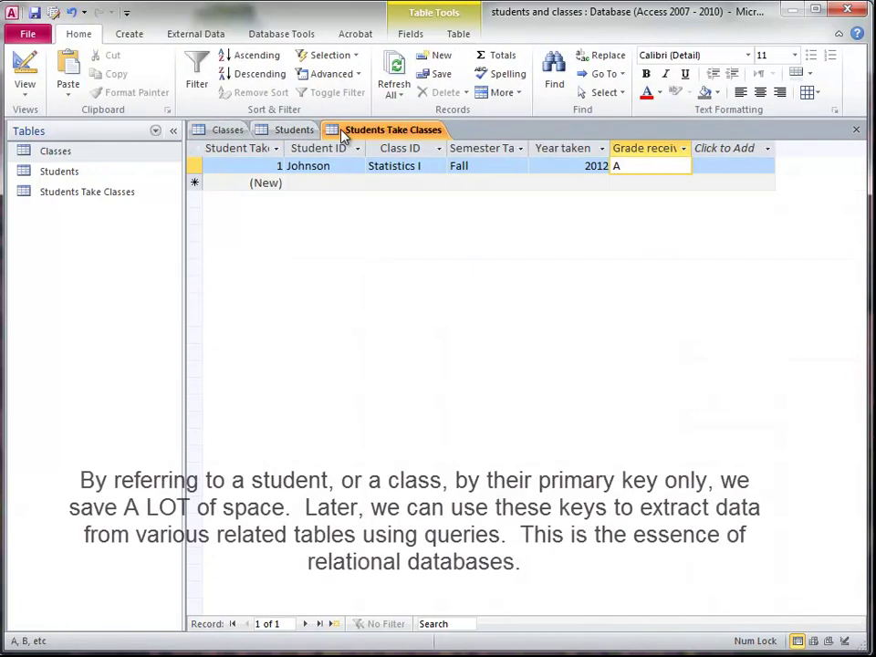
Step: Close all three open tables and open the database's relationships diagram
key(ctrl+w)
key(ctrl+w)
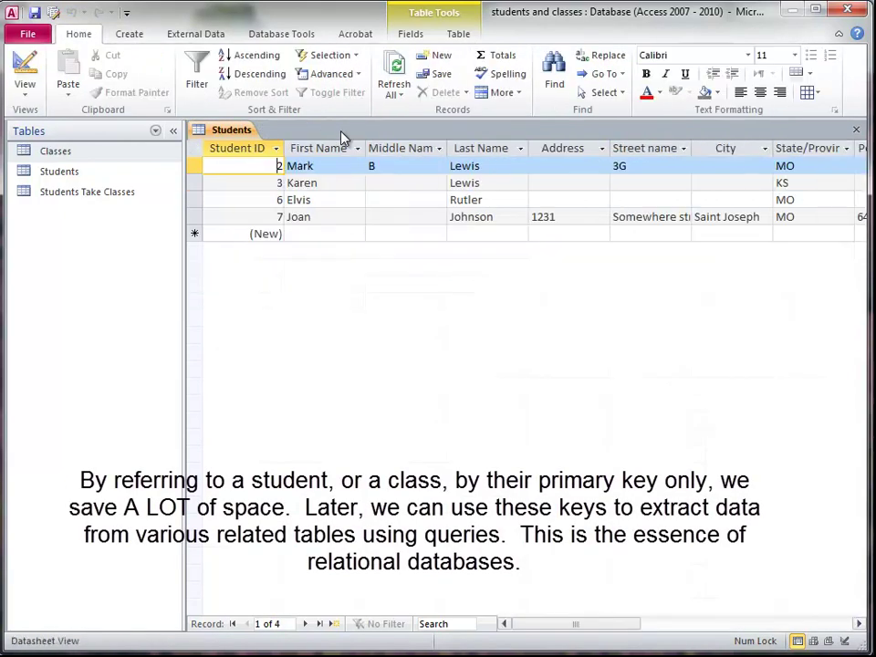
key(ctrl+w)
click(289, 35)
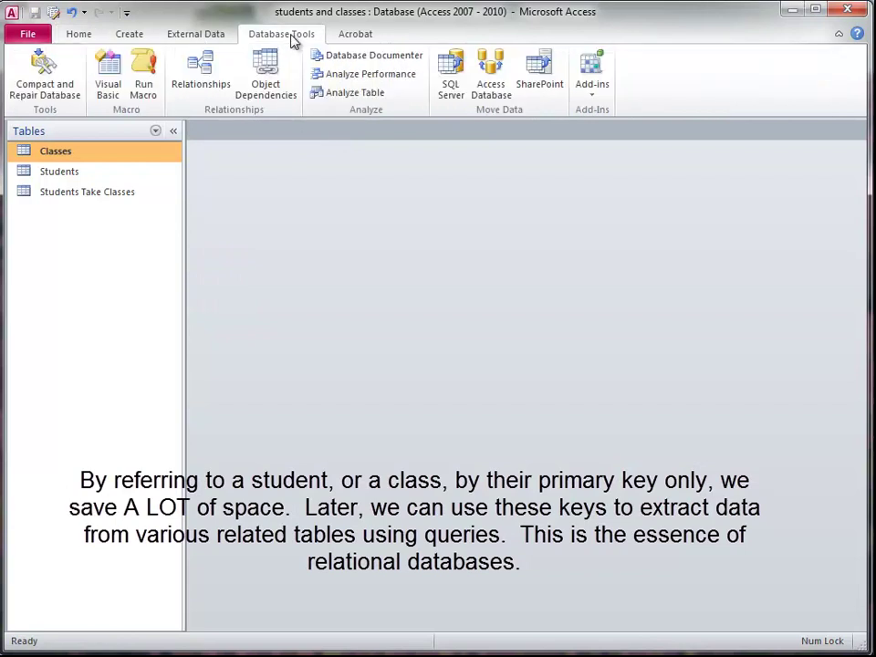
click(213, 75)
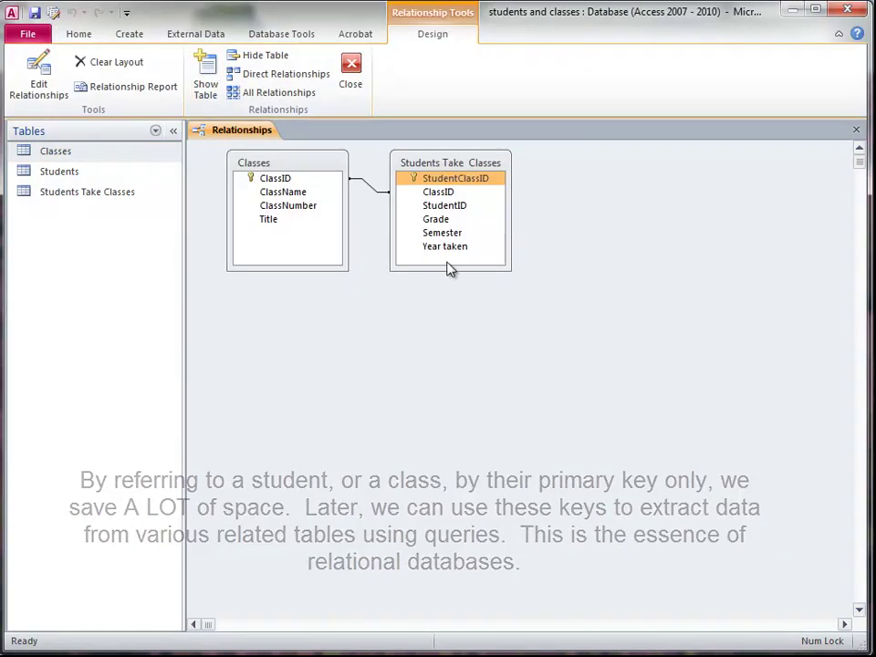
Step: Add the Students table to the diagram and relate its StudentID to StudentID in the Students Take Classes table shown there
drag(425, 170, 412, 205)
drag(45, 178, 571, 174)
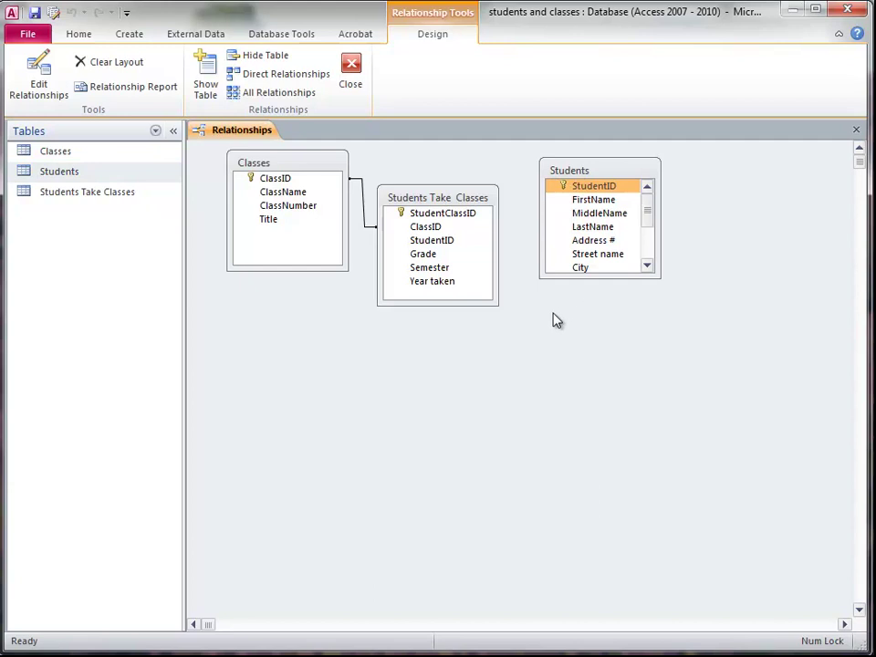
mouse_move(549, 187)
mouse_down()
mouse_move(493, 253)
mouse_move(451, 242)
mouse_up()
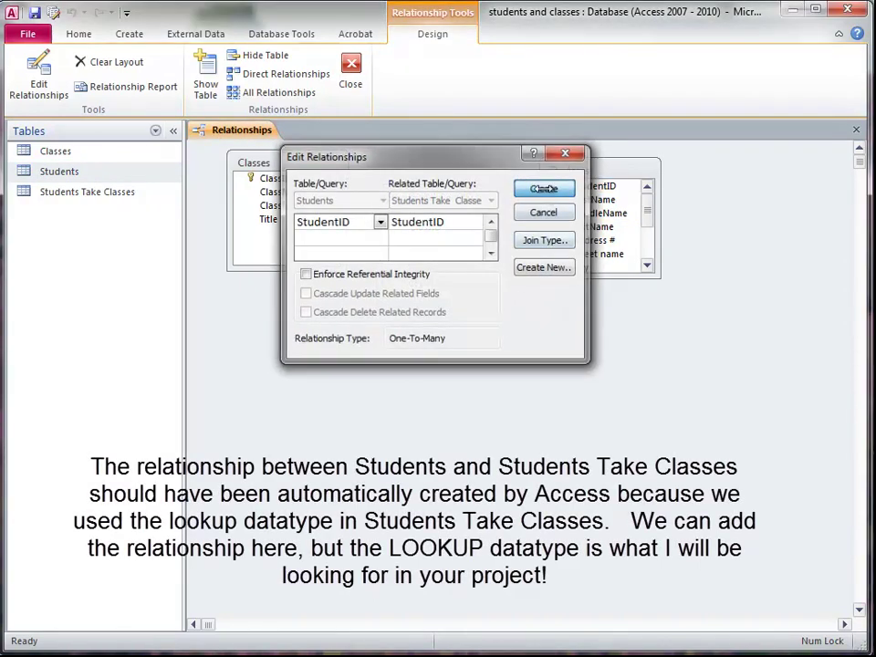
click(544, 188)
Step: Rearrange the Students and Classes boxes around the linking table so the relationship lines are easy to follow
drag(576, 173, 592, 170)
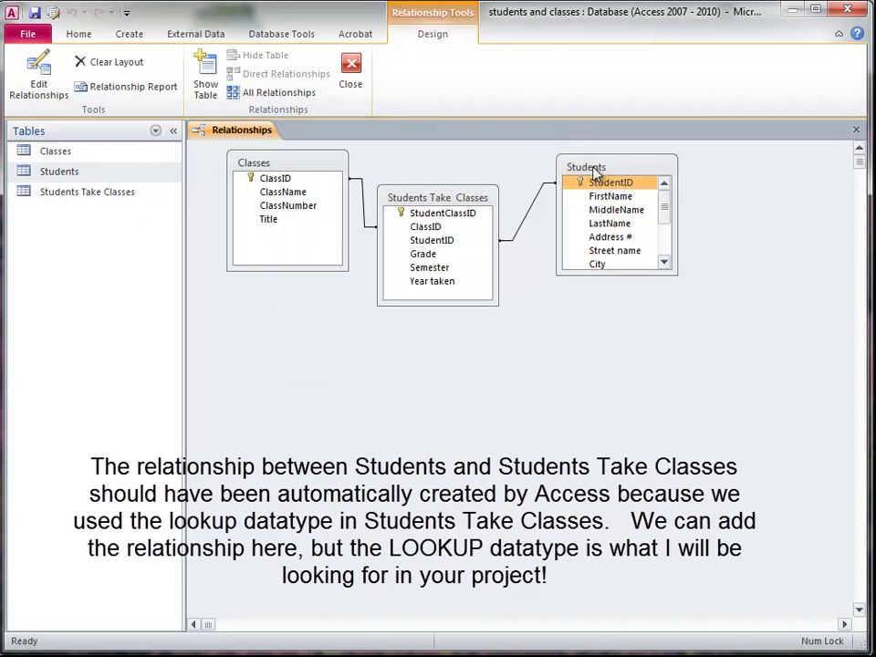
drag(290, 179, 258, 163)
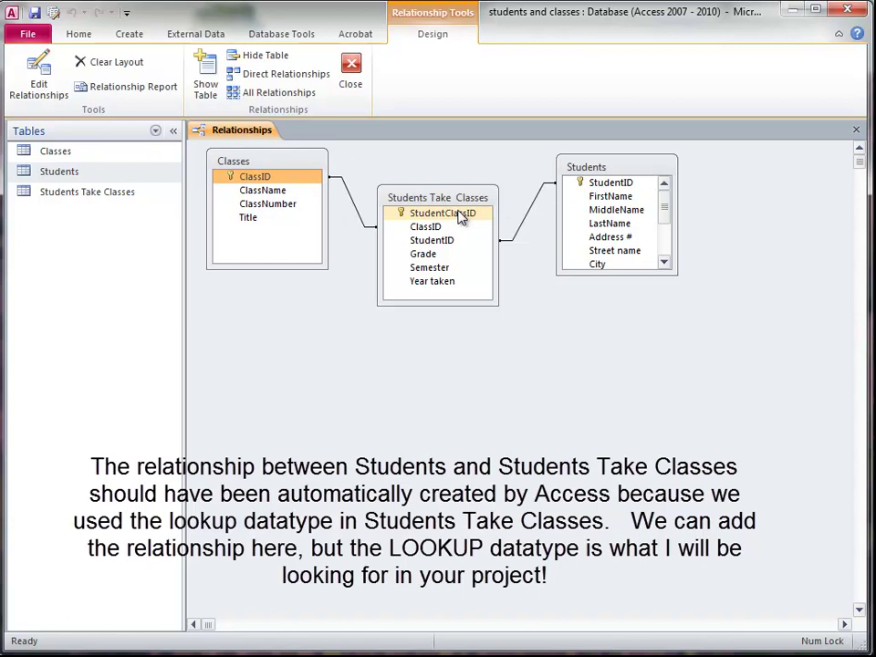
click(591, 184)
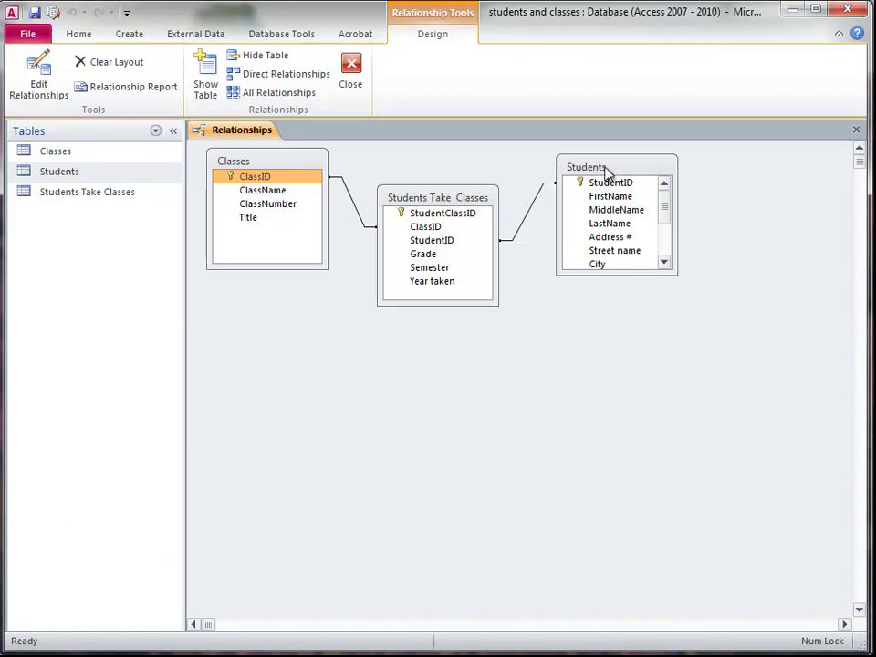
drag(606, 173, 598, 169)
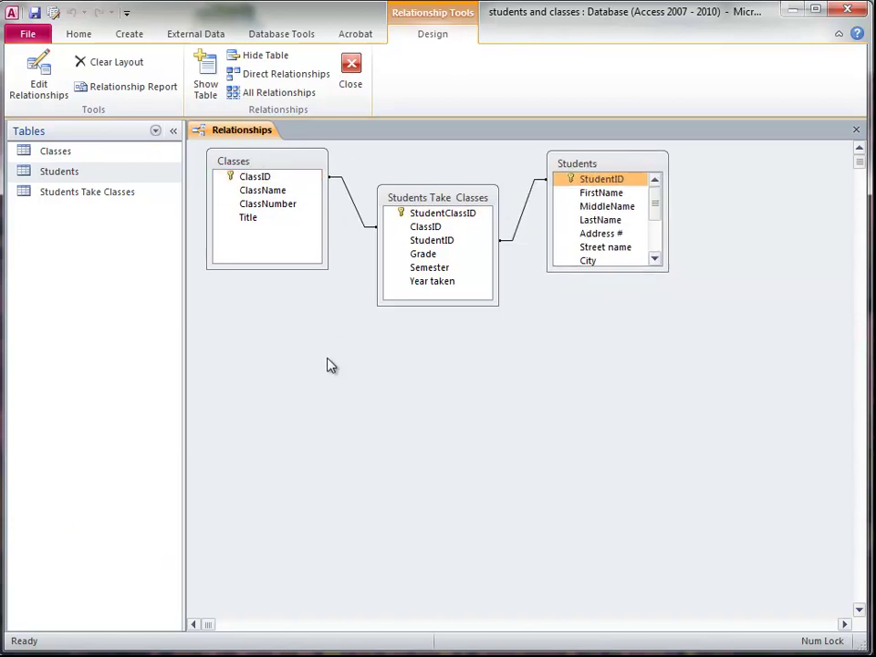
Step: Open the Students Take Classes table and generate a data entry form from it
double_click(69, 193)
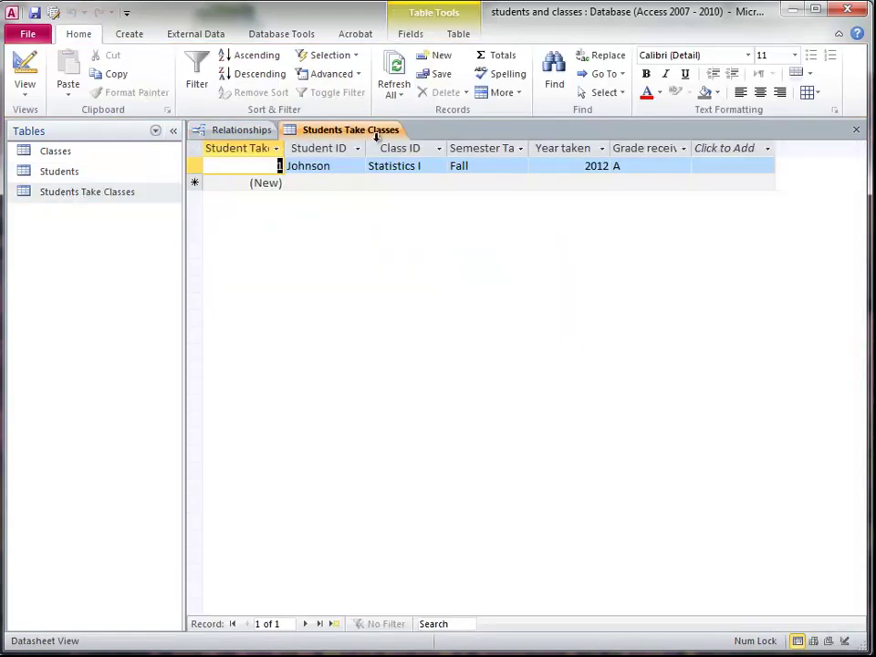
click(127, 37)
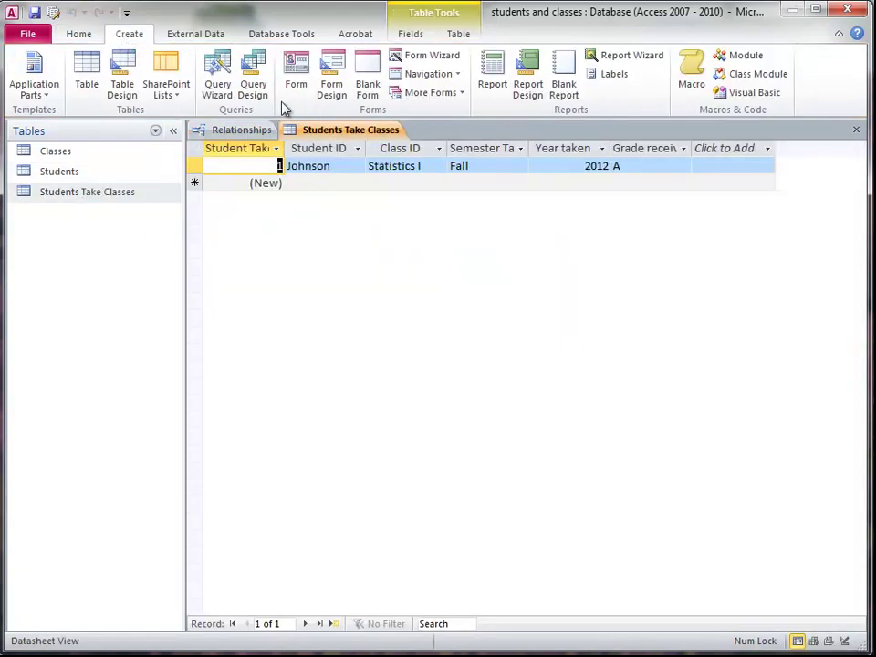
click(299, 79)
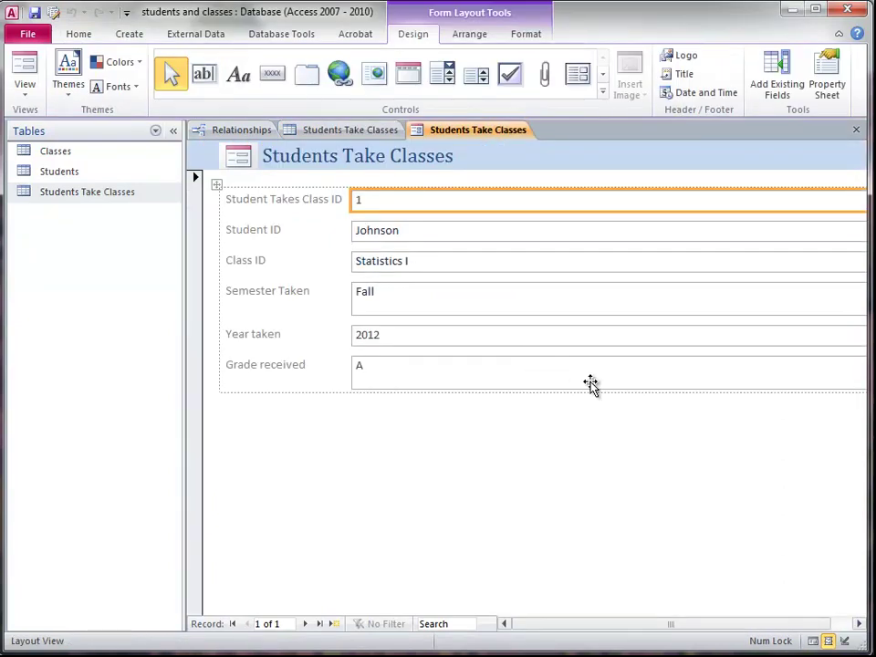
Step: Narrow the form's input fields to about a third of their width and switch the form to Form View for data entry
click(858, 623)
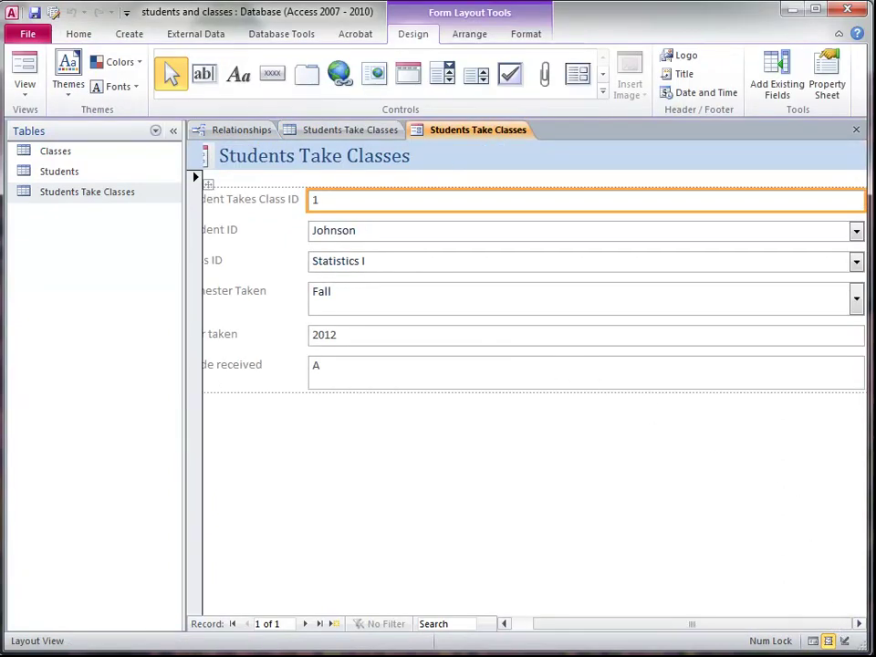
drag(863, 197, 523, 255)
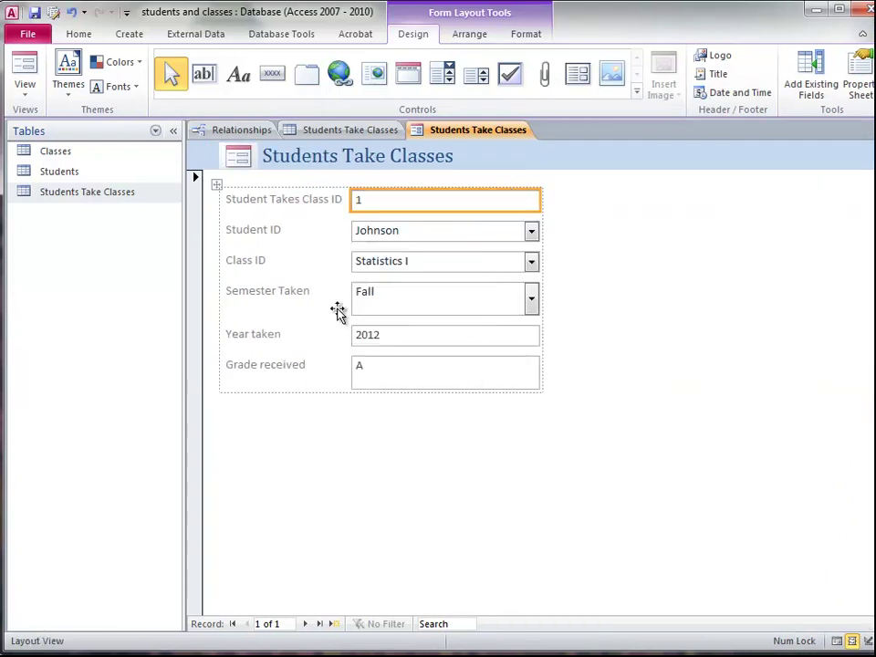
click(26, 75)
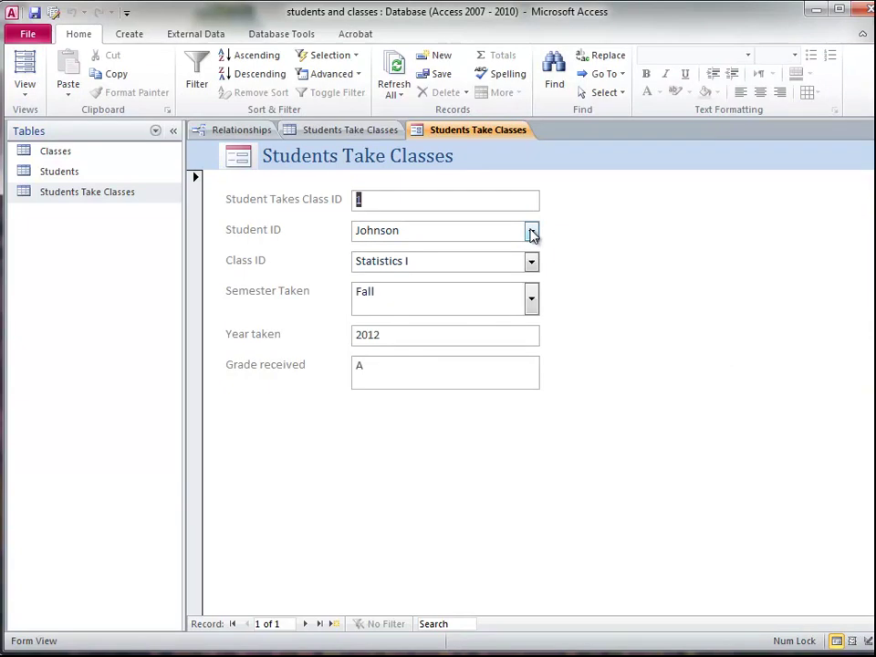
Step: Add a new record through the form for the last listed student: class Intro Financial Accounting, semester Fall, year 2012
click(334, 625)
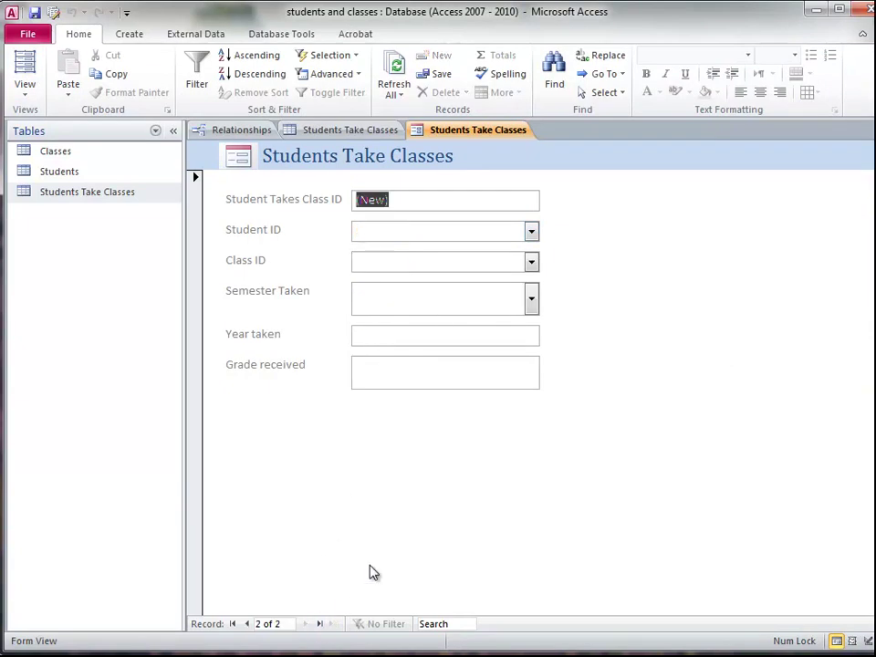
click(532, 233)
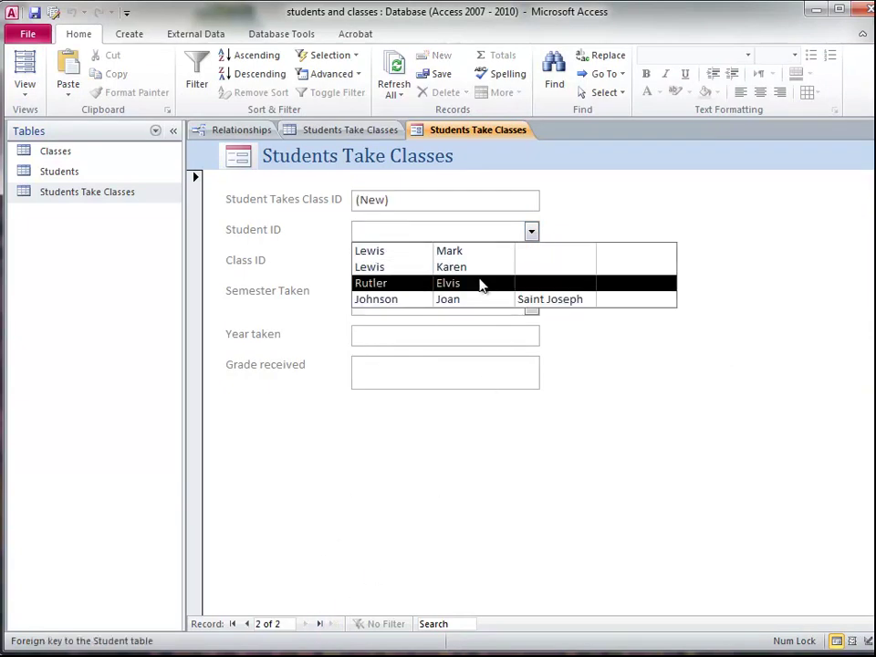
click(469, 302)
click(530, 264)
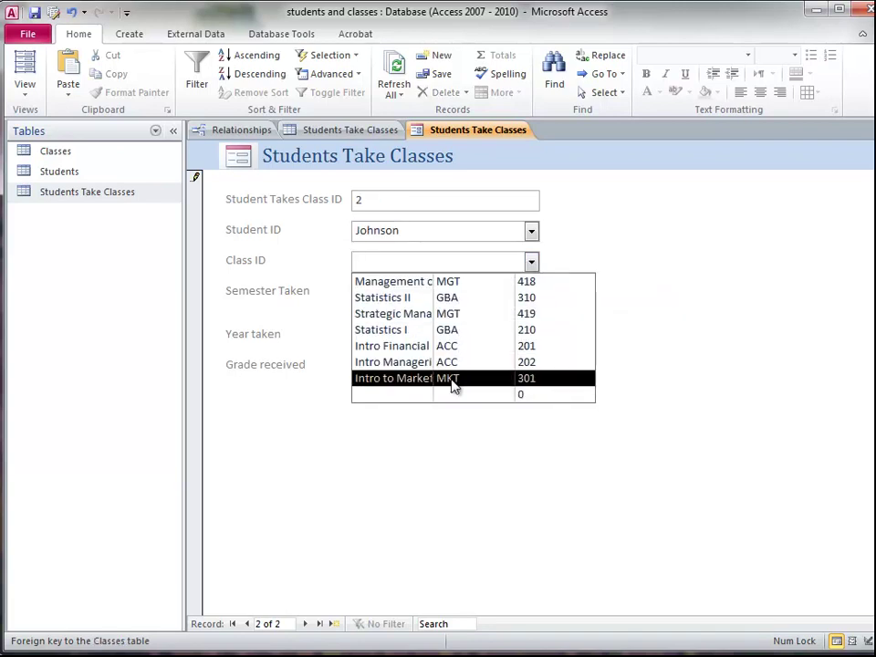
click(446, 347)
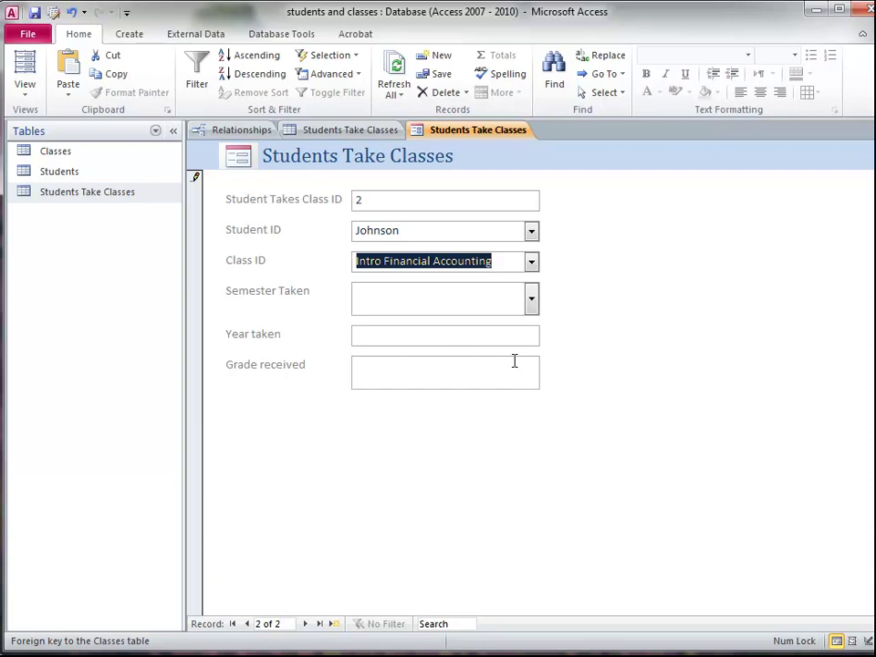
click(532, 299)
click(499, 325)
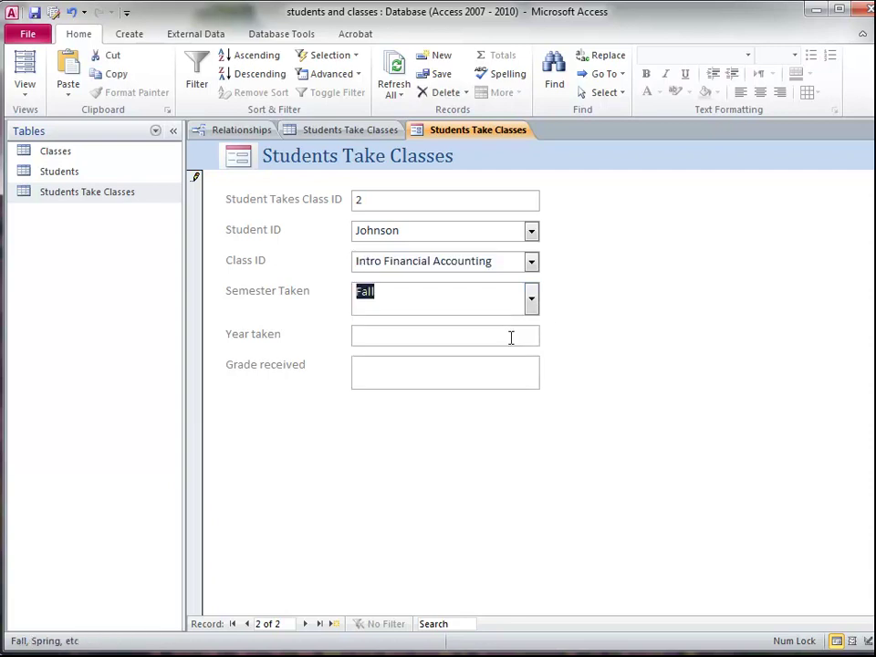
click(517, 336)
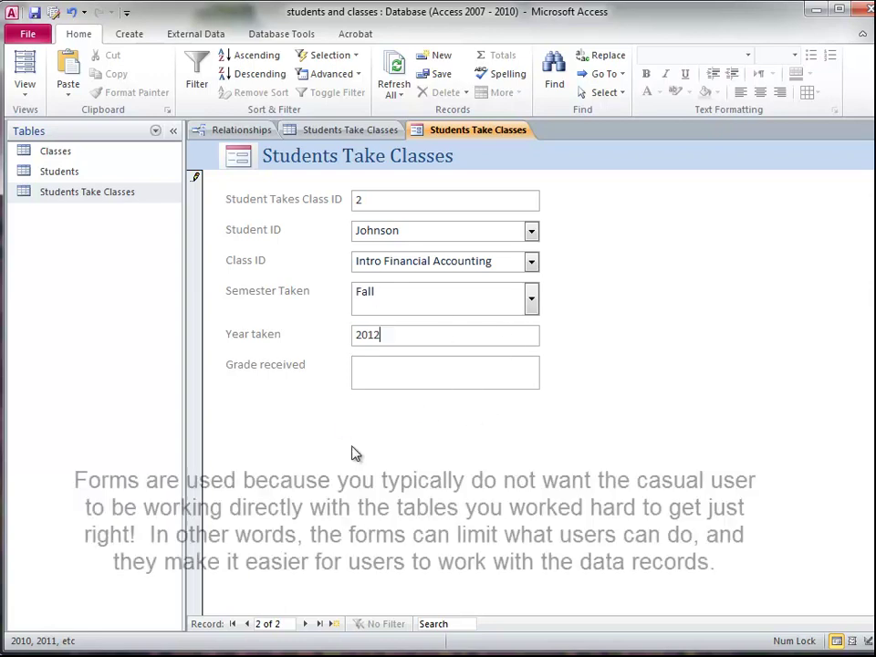
Step: Compare the open Students Take Classes table with the form to check whether the new record appears in the table
click(331, 135)
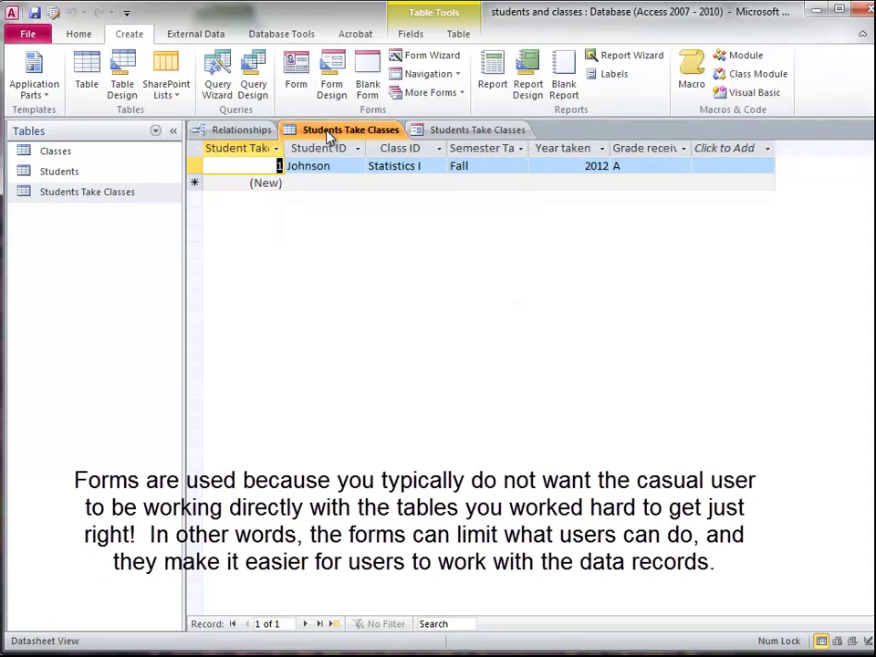
click(451, 133)
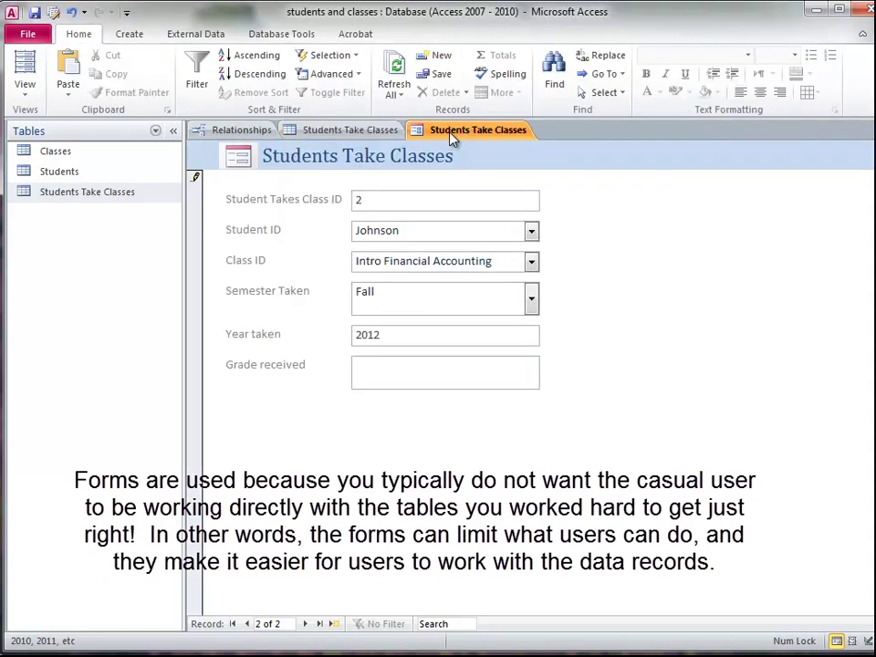
click(341, 137)
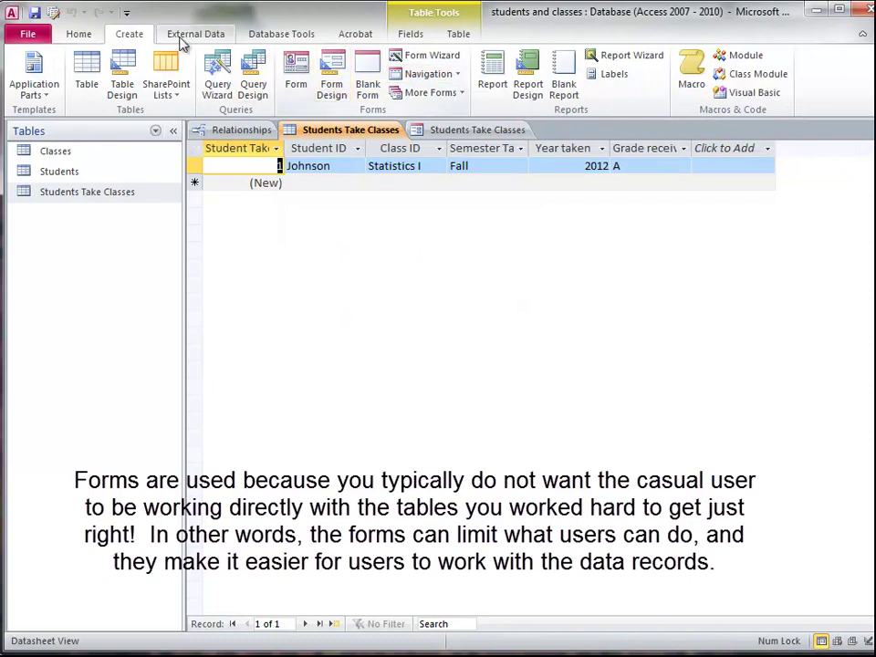
click(79, 37)
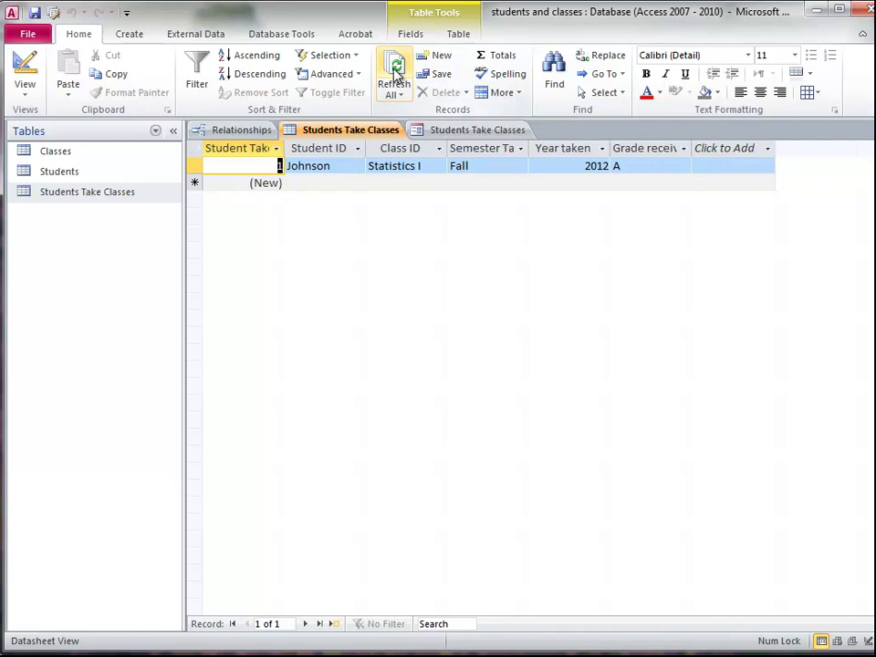
Step: Close the form, saving it as Students Take Classes, and refresh the records in the Students Take Classes table
click(437, 131)
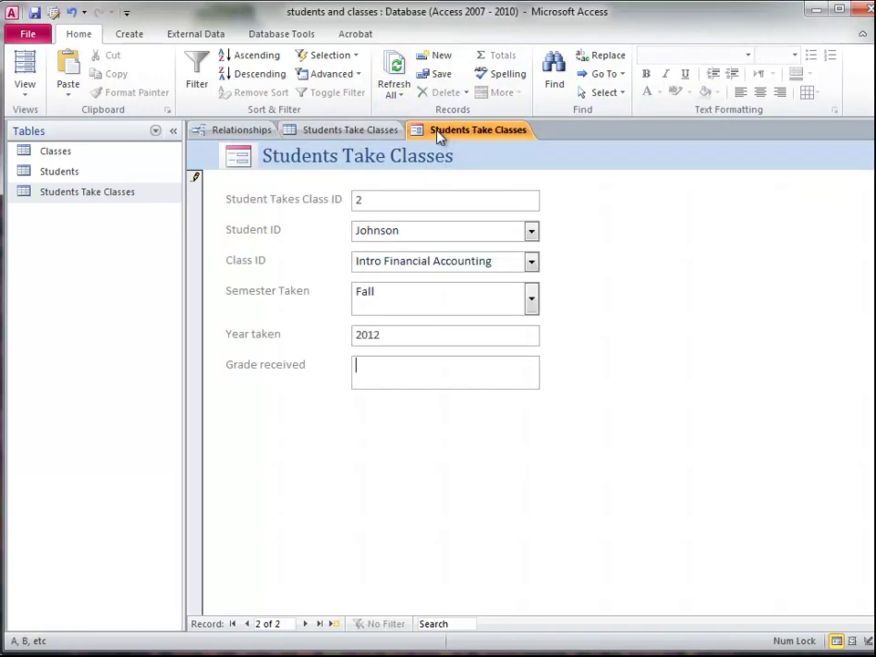
key(ctrl+w)
click(533, 399)
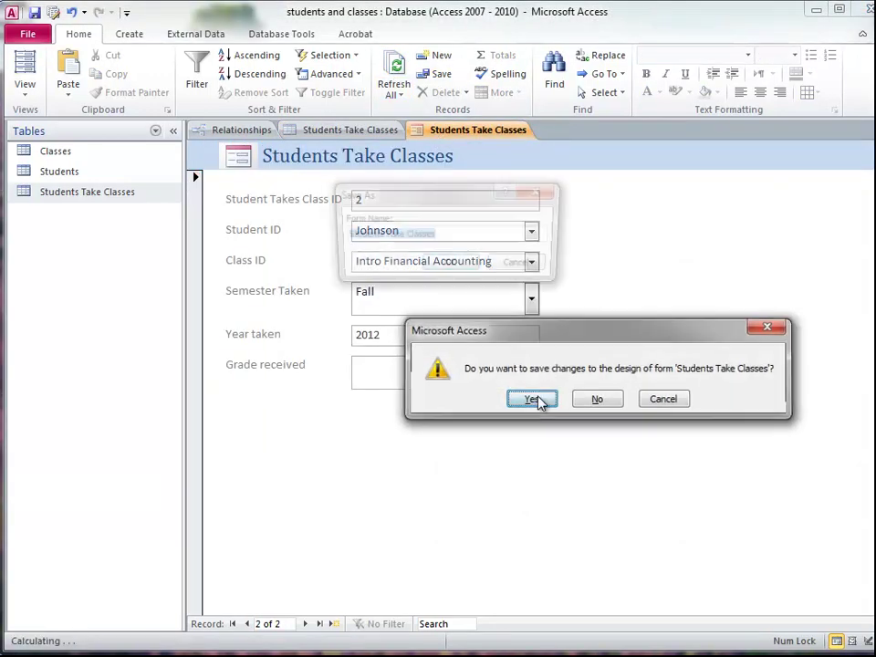
click(450, 266)
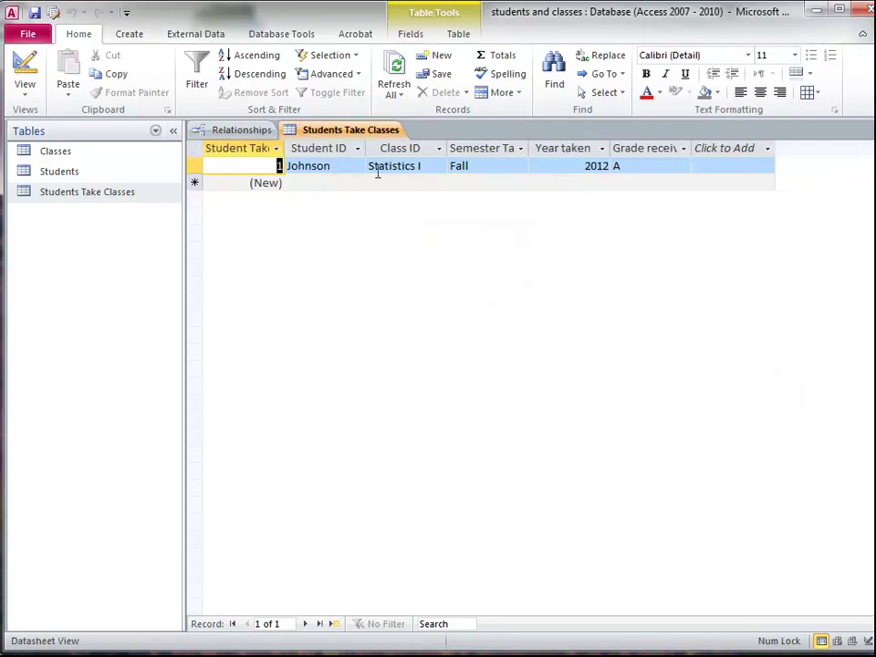
click(395, 71)
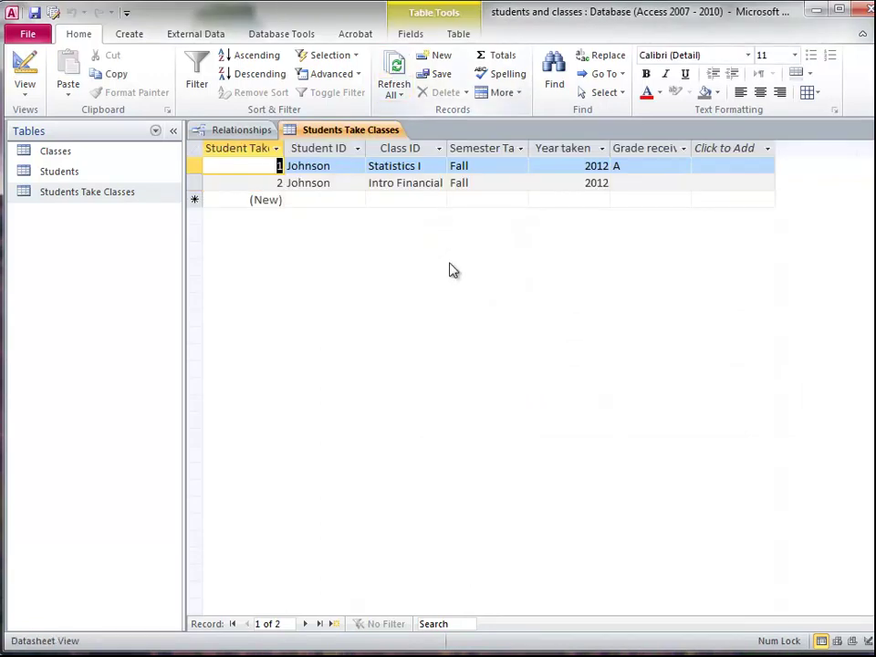